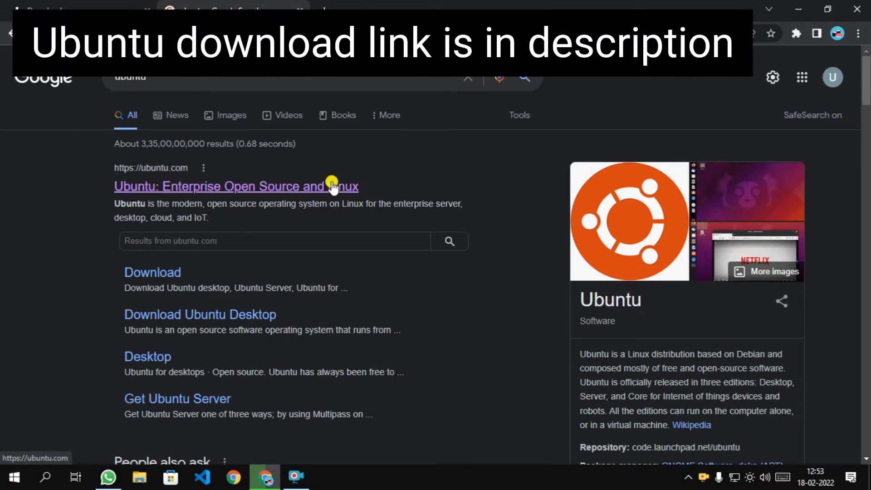
# Open ubuntu.com from the search results and bring up the Ubuntu Desktop 20.04 LTS download options.
pyautogui.click(216, 187)
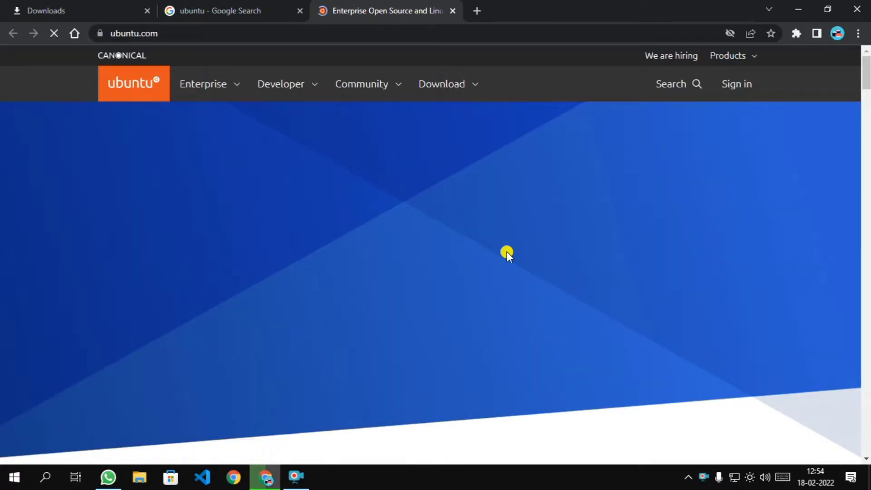
pyautogui.click(305, 89)
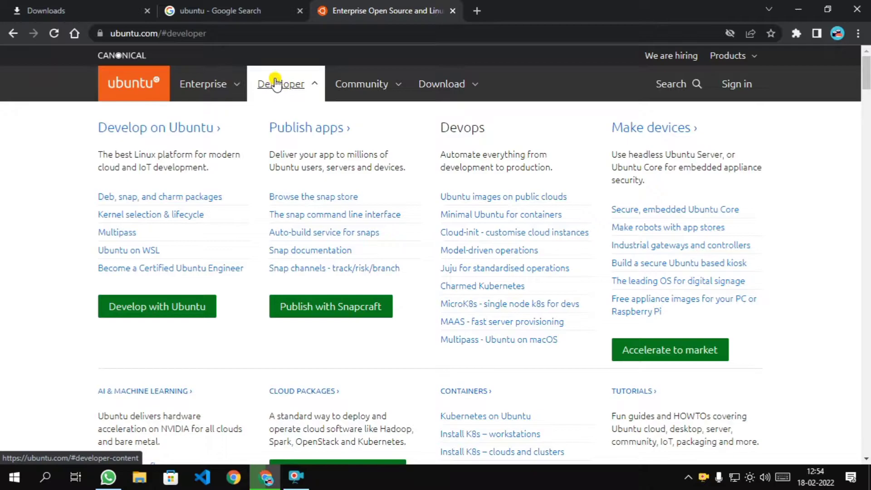
pyautogui.click(458, 85)
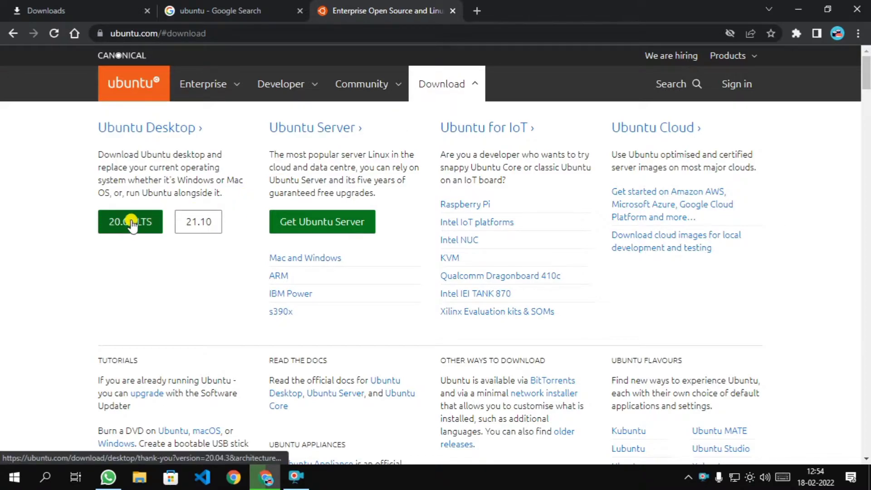
pyautogui.click(268, 84)
pyautogui.click(296, 477)
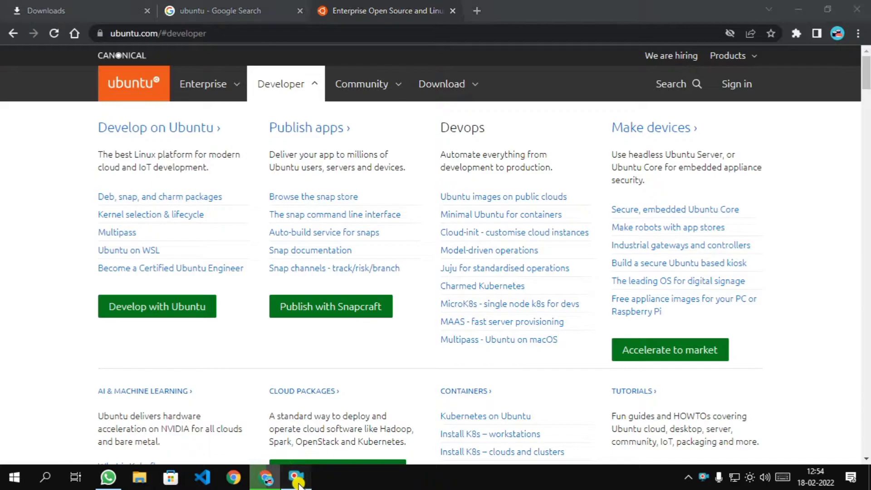
pyautogui.click(348, 342)
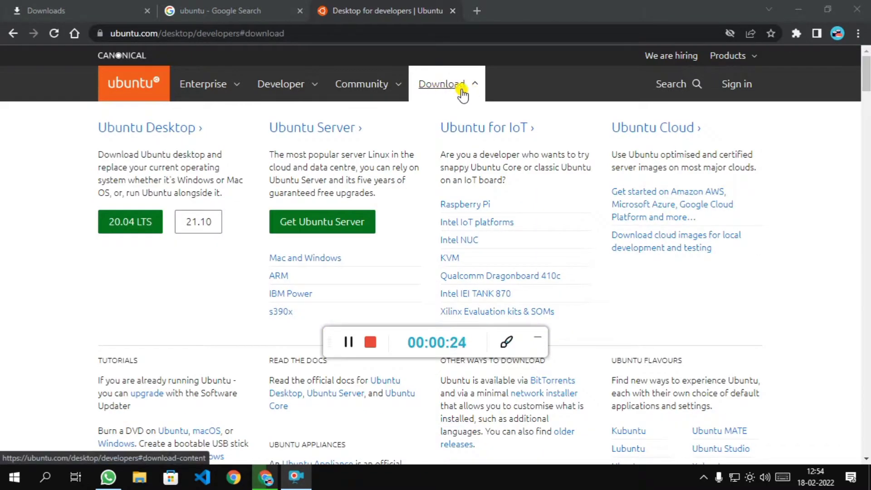
pyautogui.click(148, 231)
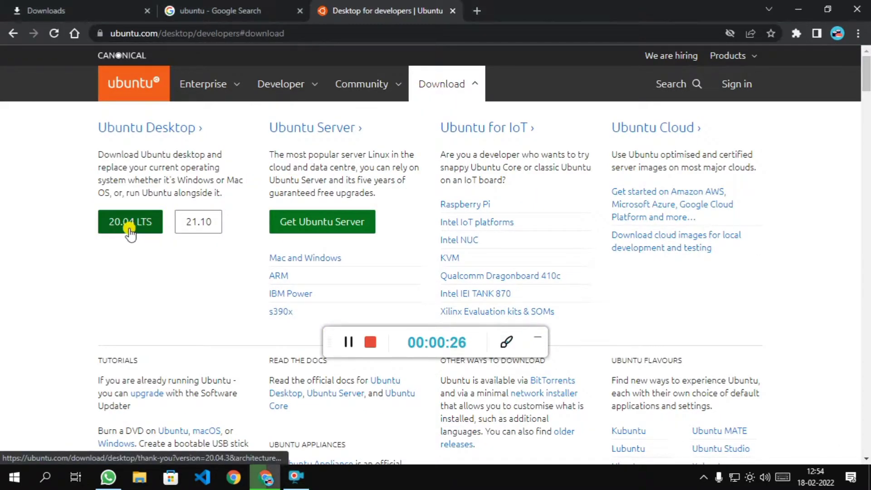
# Start downloading Ubuntu Desktop 20.04 LTS and dismiss the download notification.
pyautogui.click(159, 227)
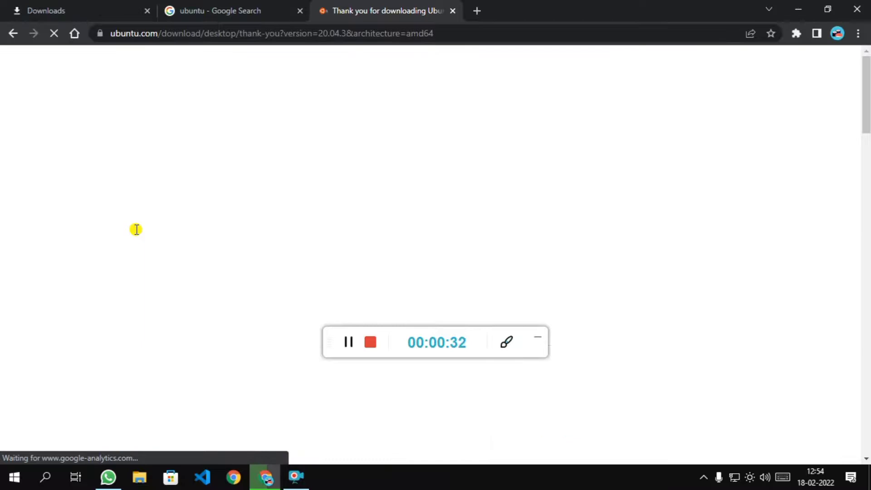
pyautogui.scroll(-2, 185, 218)
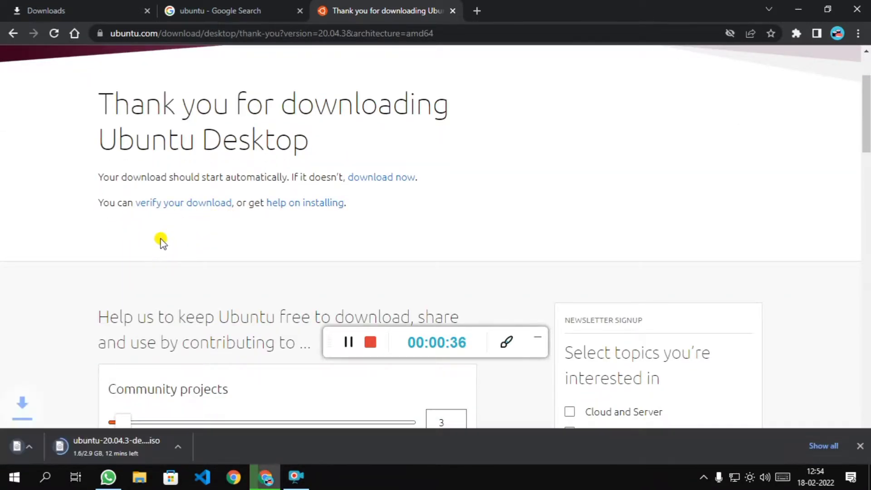
pyautogui.click(860, 447)
# Cancel the duplicate Ubuntu ISO download and remove it from the Downloads list.
pyautogui.click(2, 4)
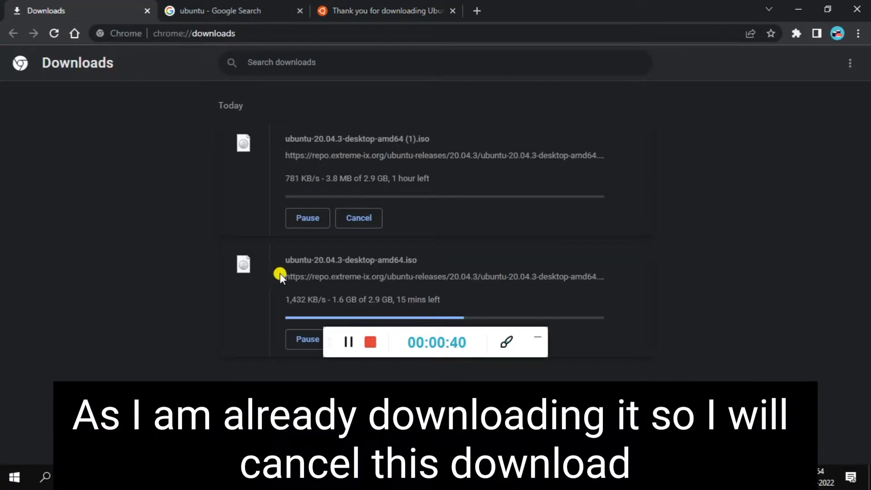
pyautogui.click(359, 218)
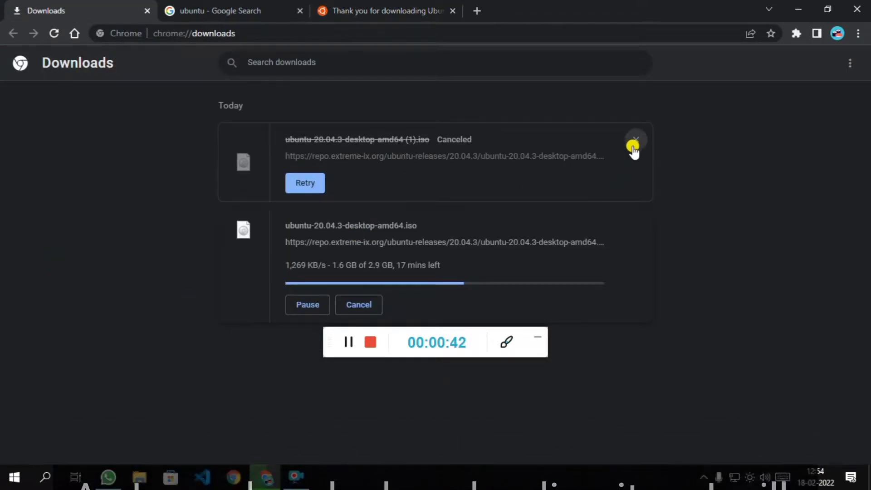
pyautogui.click(632, 139)
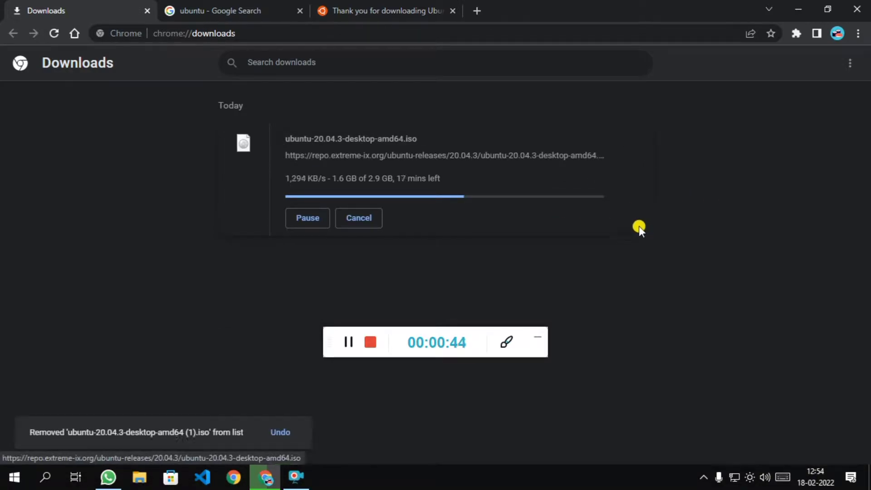
pyautogui.click(300, 10)
# Close the thank-you page and wait until the ISO reaches 2.8 GB of 2.9 GB.
pyautogui.click(300, 10)
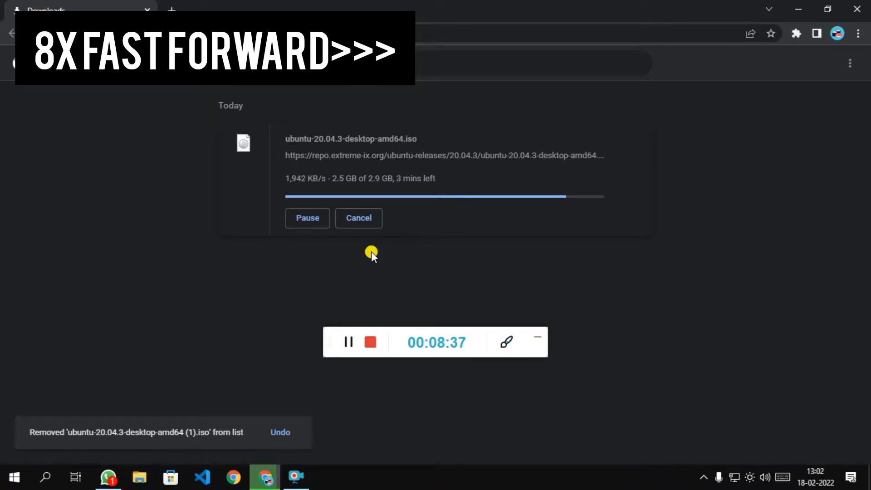
pyautogui.click(539, 337)
pyautogui.click(296, 477)
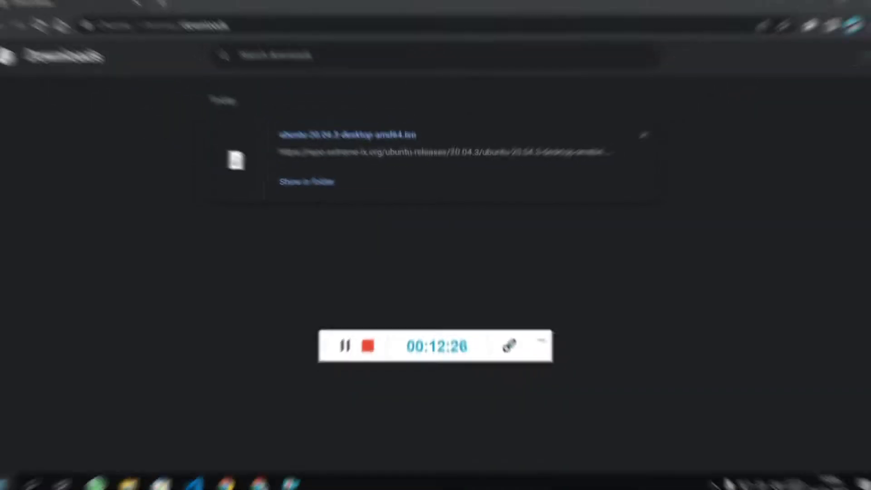
# Launch Control Panel by searching 'control', maximize it, and go to Programs and Features.
pyautogui.press('super')
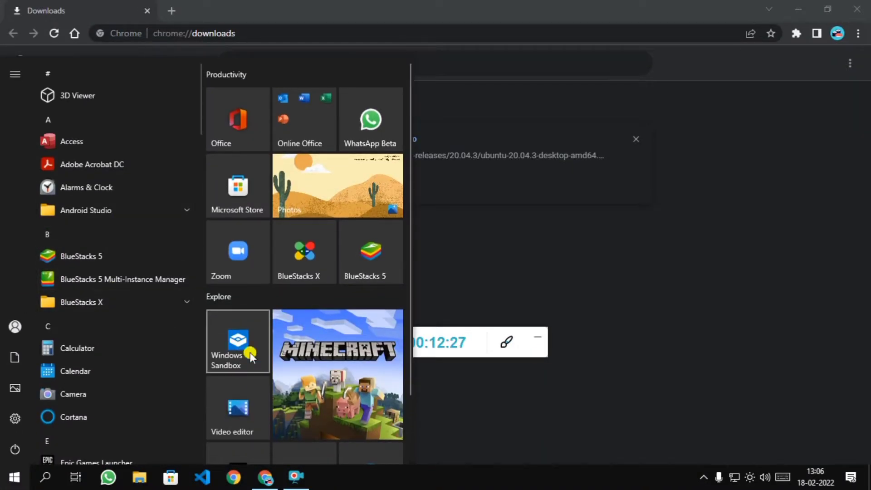
pyautogui.click(413, 348)
pyautogui.click(2, 486)
pyautogui.write('control')
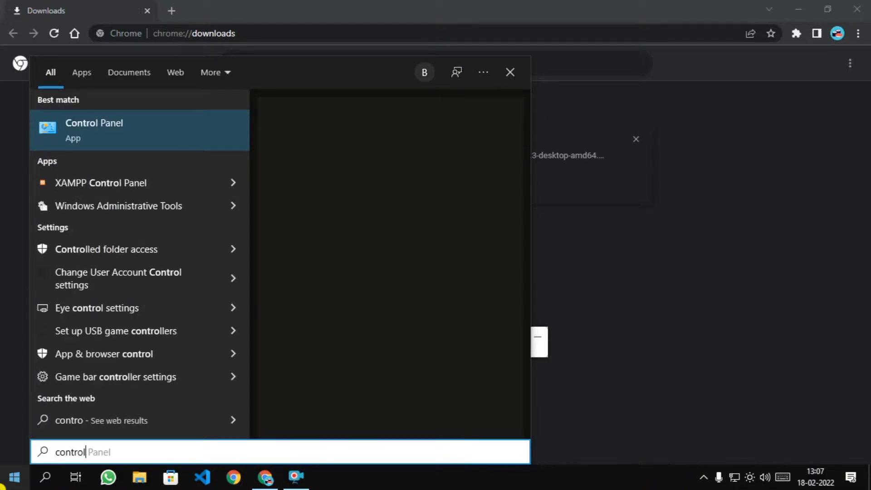
pyautogui.press('Return')
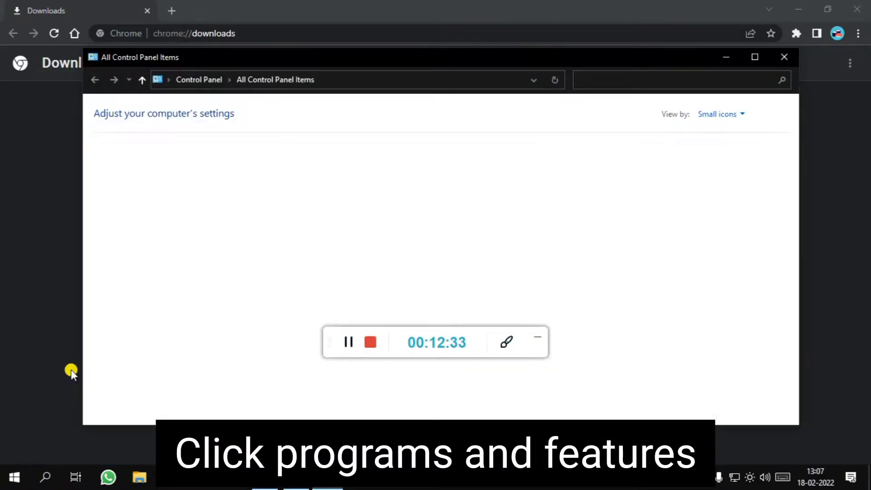
pyautogui.click(763, 55)
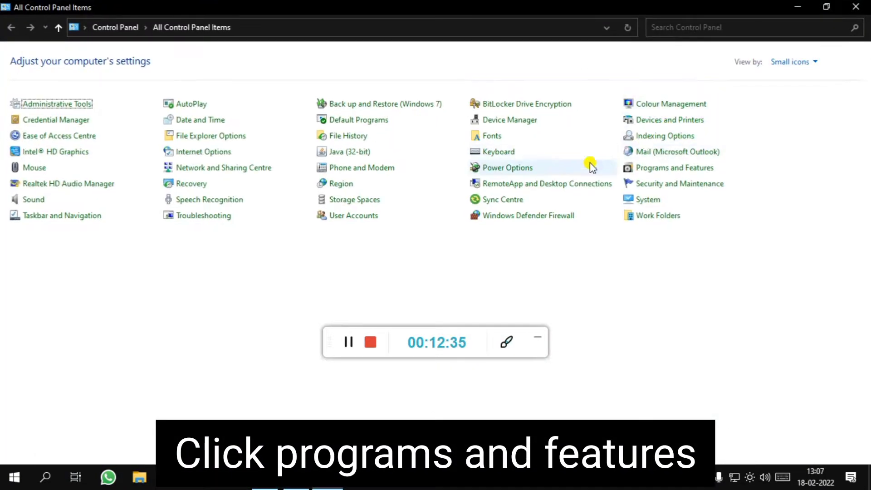
pyautogui.click(659, 170)
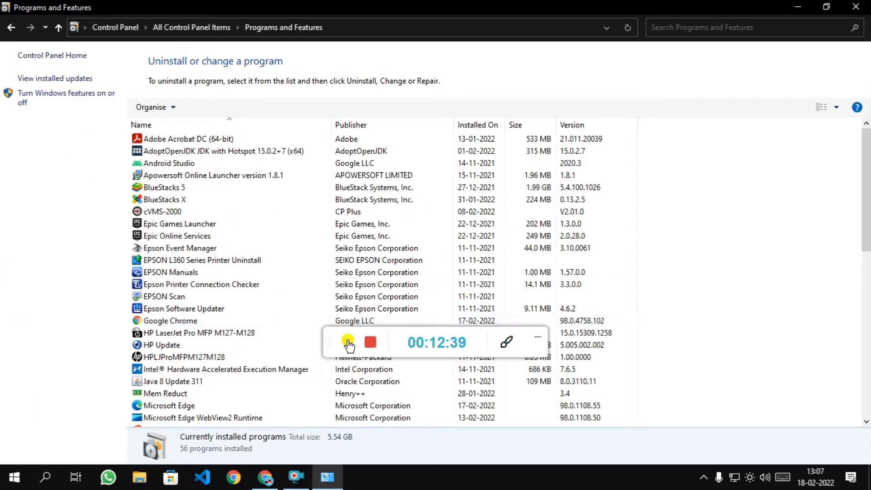
pyautogui.click(346, 340)
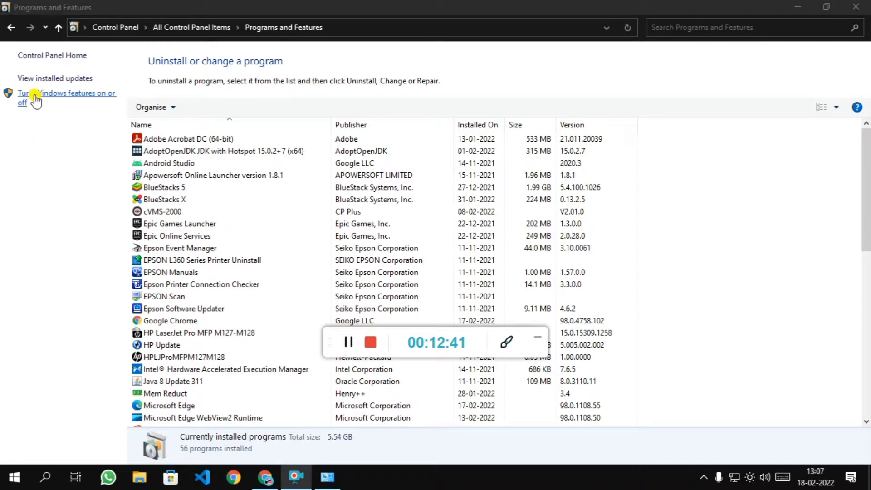
# In 'Turn Windows features on or off', confirm Hyper-V with Management Tools and Platform is ticked.
pyautogui.click(51, 93)
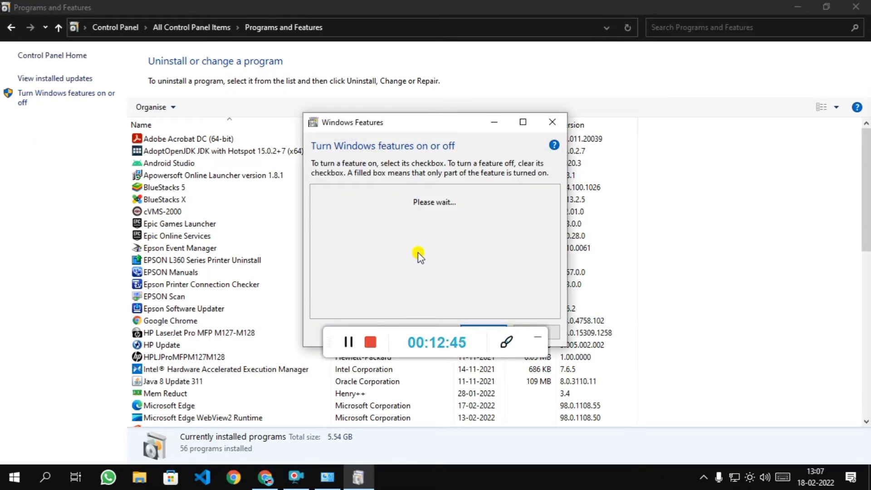
pyautogui.scroll(-5, 420, 253)
pyautogui.scroll(3, 420, 252)
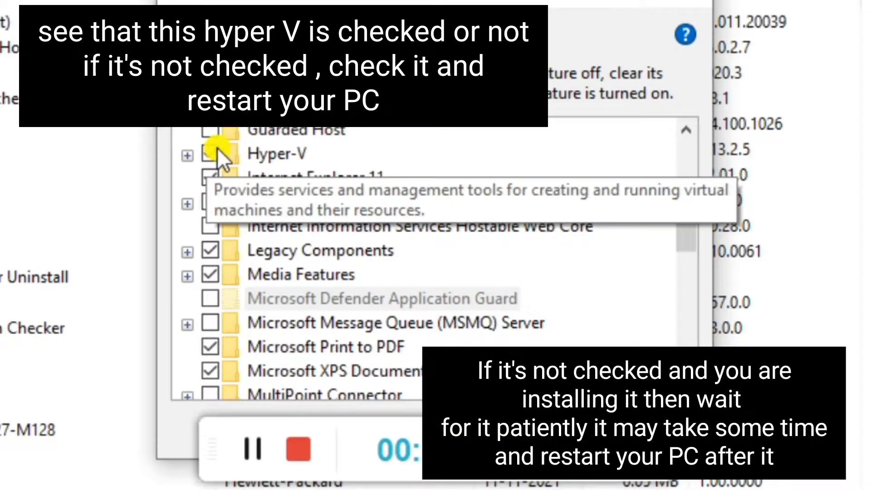
pyautogui.click(211, 153)
pyautogui.click(187, 155)
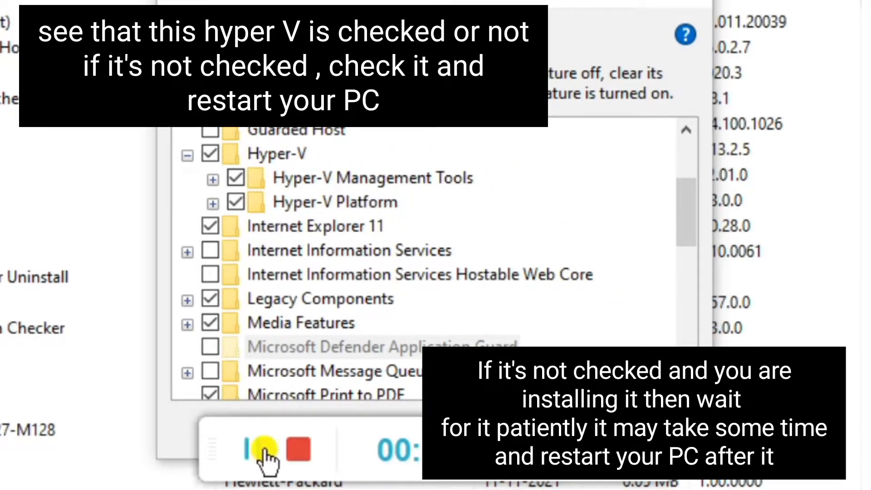
pyautogui.moveTo(206, 451); pyautogui.dragTo(206, 489)
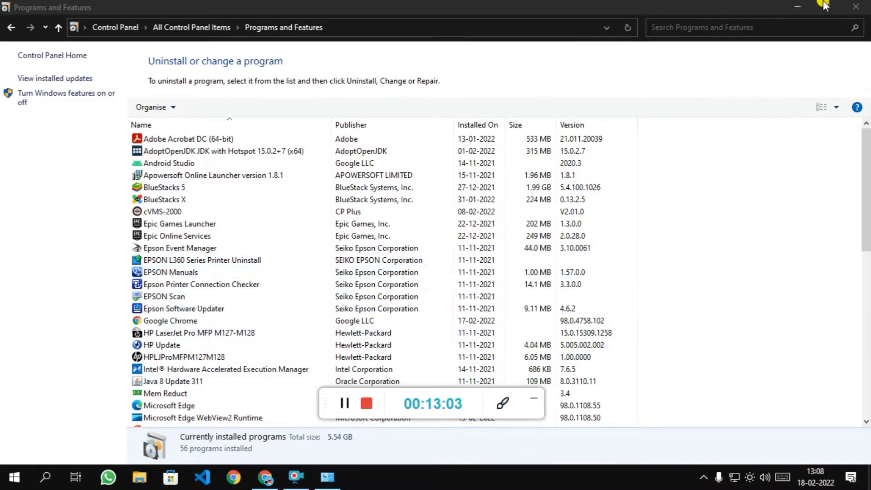
# Close Programs and Features and launch Hyper-V Manager maximized.
pyautogui.hotkey('alt', 'F4')
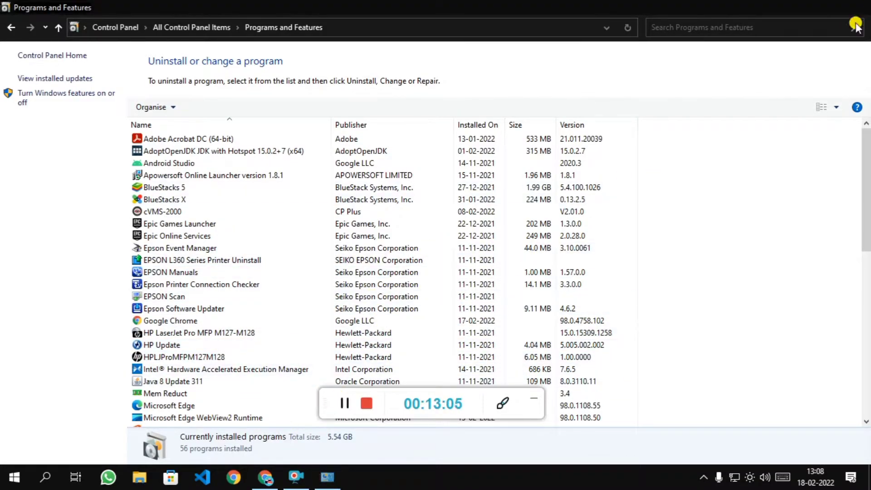
pyautogui.click(2, 487)
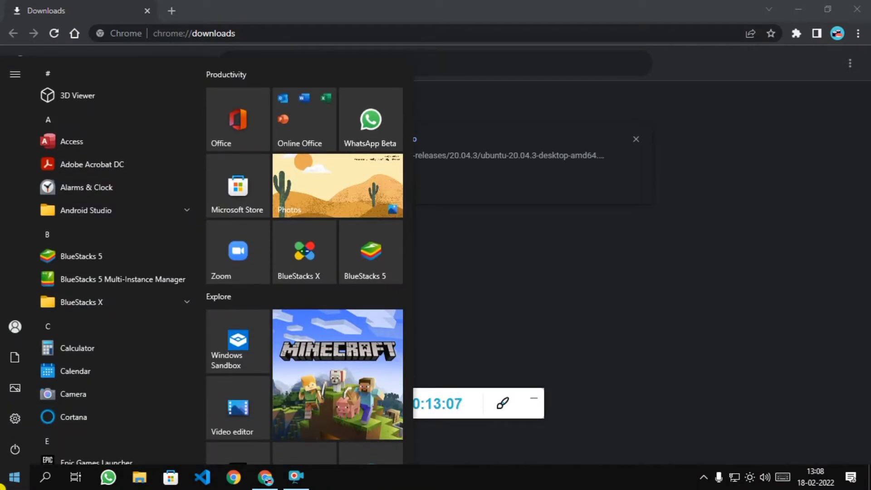
pyautogui.write('hyper')
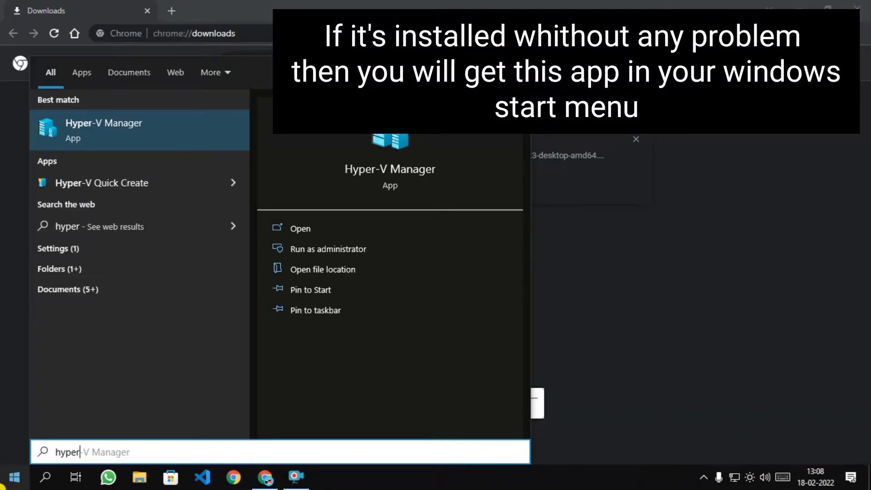
pyautogui.click(2, 487)
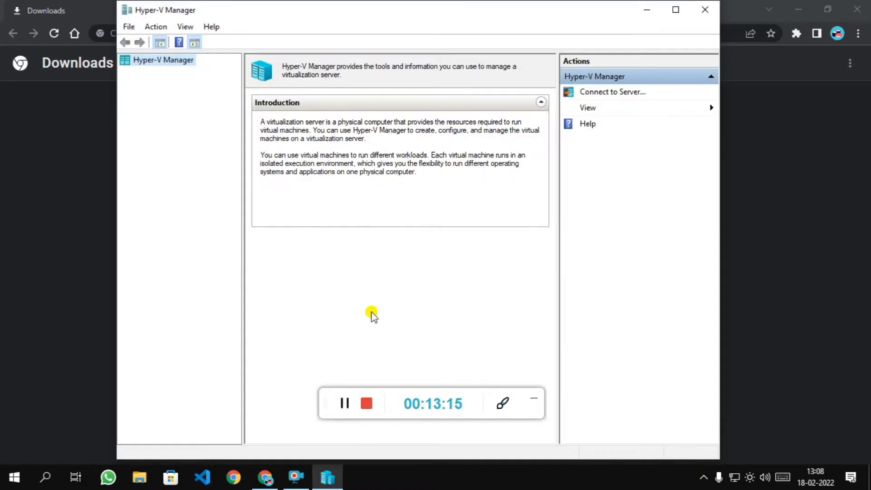
pyautogui.doubleClick(626, 6)
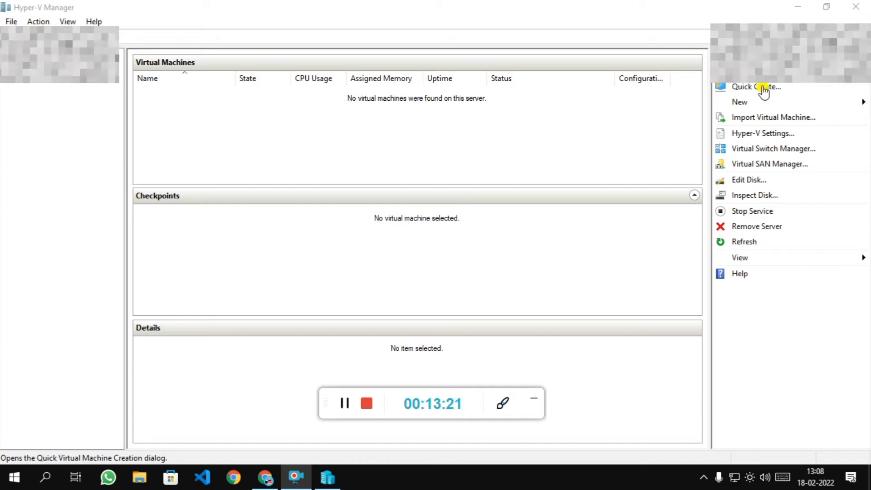
# Set D:\vm as the default folder for virtual hard disks and virtual machines, and save.
pyautogui.moveTo(761, 102)
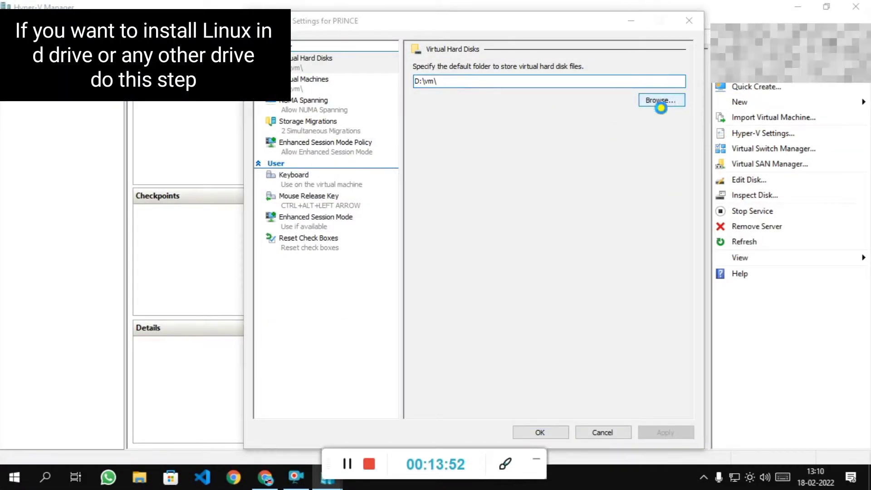
pyautogui.click(661, 101)
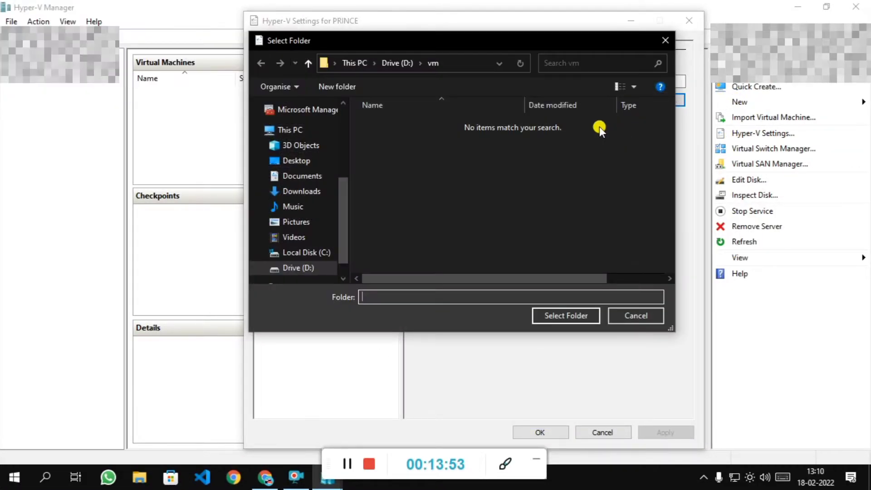
pyautogui.click(466, 59)
pyautogui.click(568, 314)
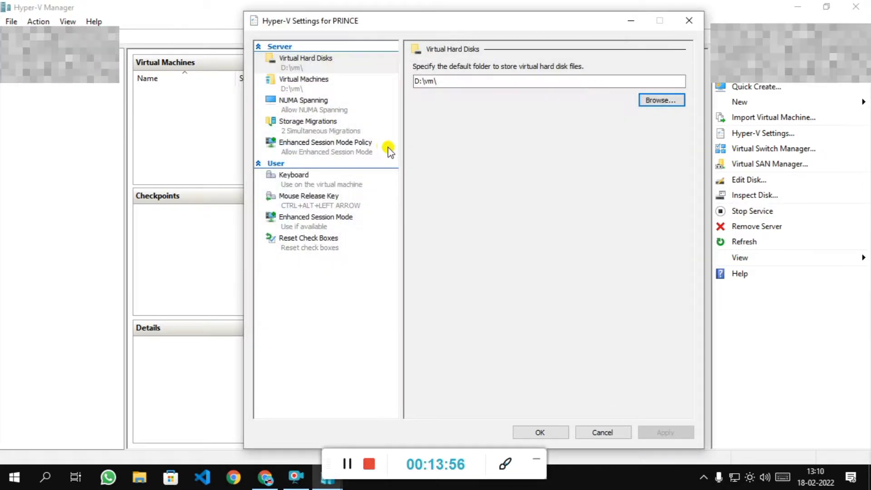
pyautogui.click(317, 85)
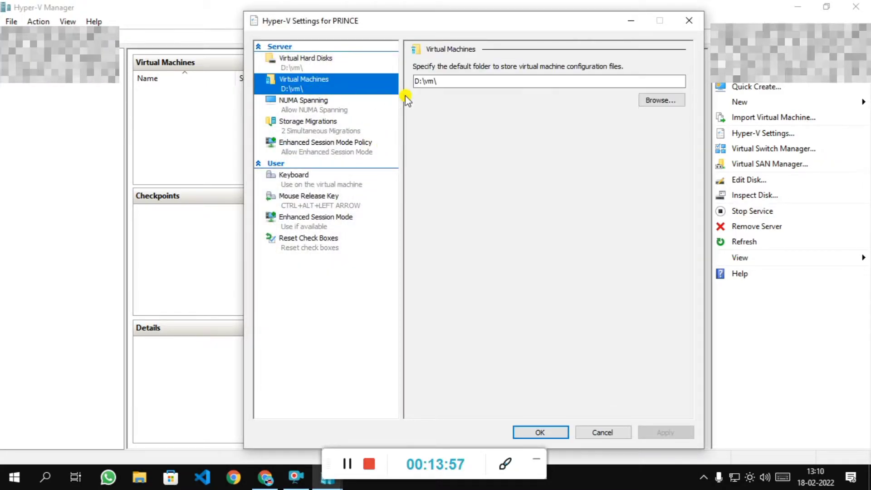
pyautogui.click(562, 432)
# Start the full New Virtual Machine wizard instead of Quick Create.
pyautogui.click(761, 88)
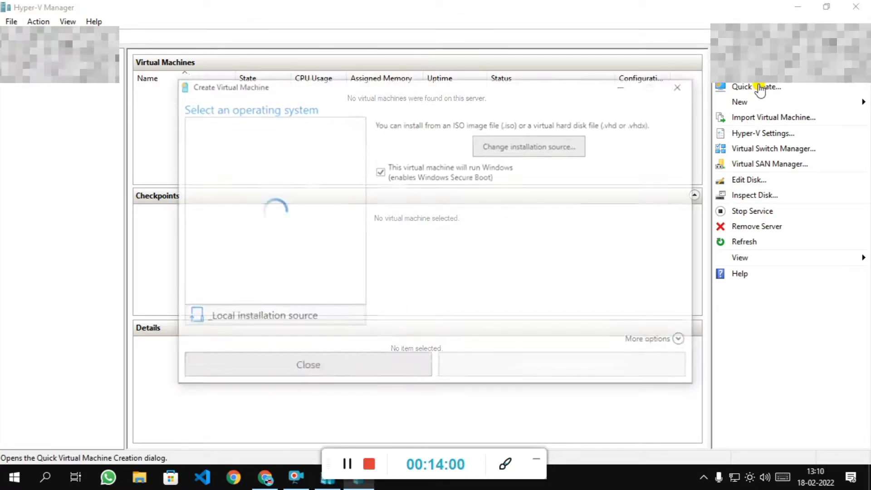
pyautogui.click(678, 88)
pyautogui.click(740, 101)
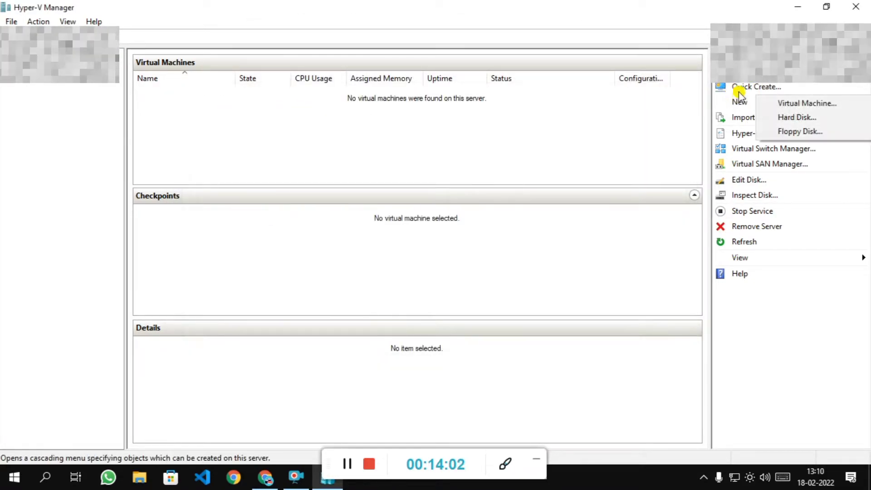
pyautogui.click(743, 91)
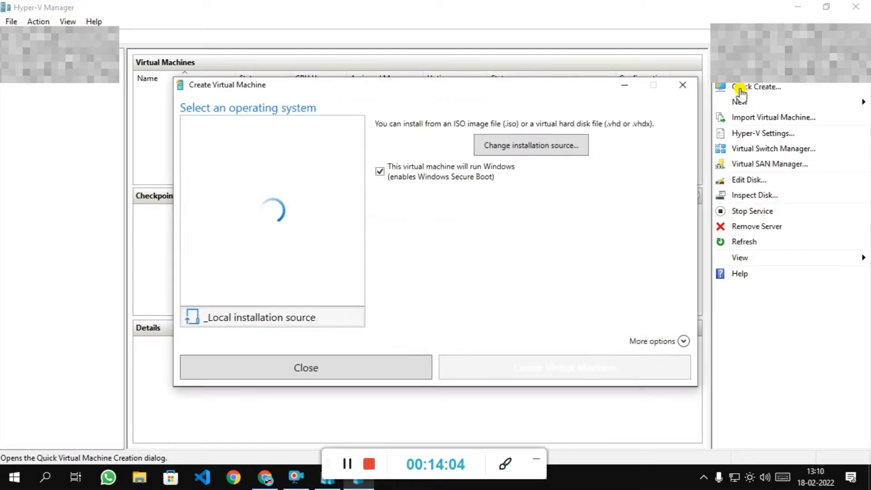
pyautogui.click(679, 88)
pyautogui.click(773, 106)
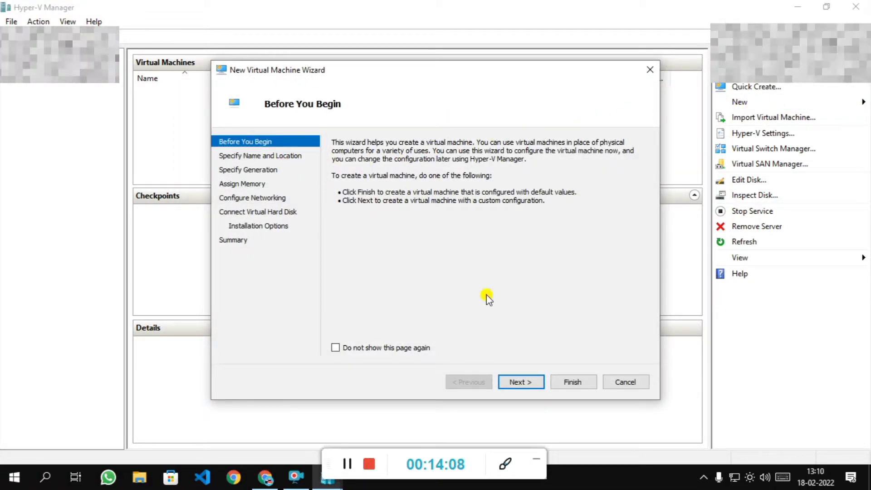
# Name the machine 'Linux' and keep Generation 1.
pyautogui.click(529, 382)
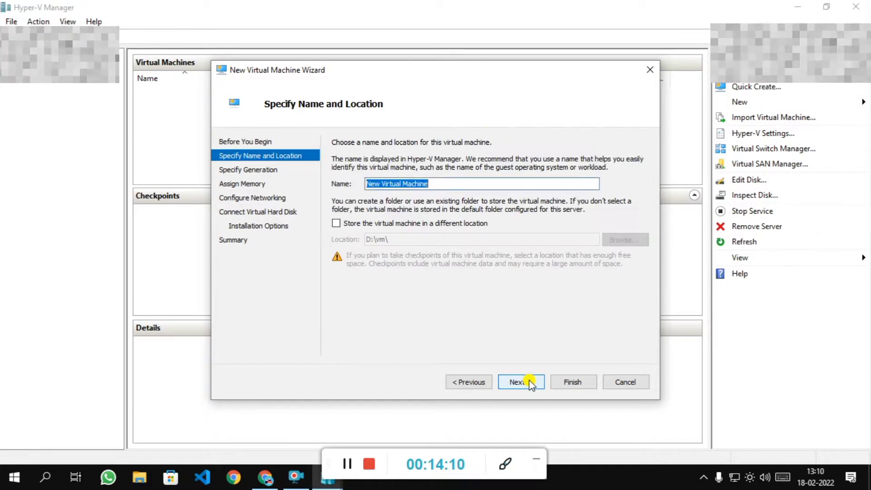
pyautogui.write('Linux')
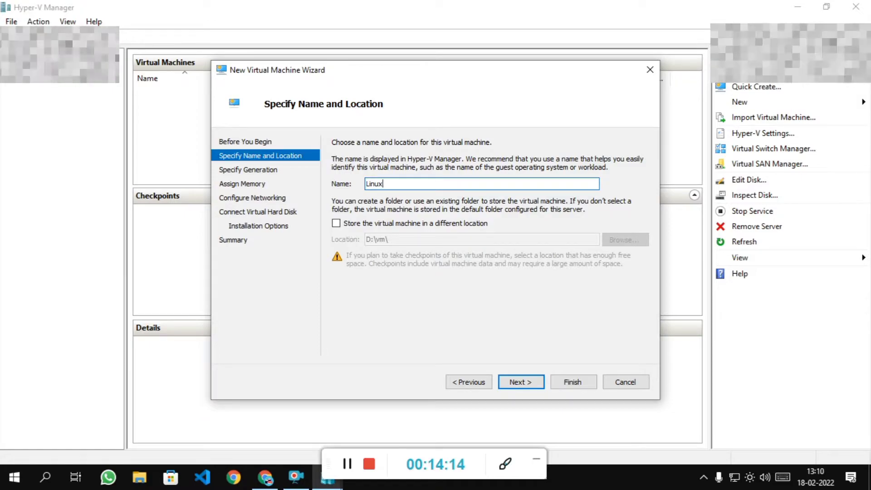
pyautogui.click(523, 382)
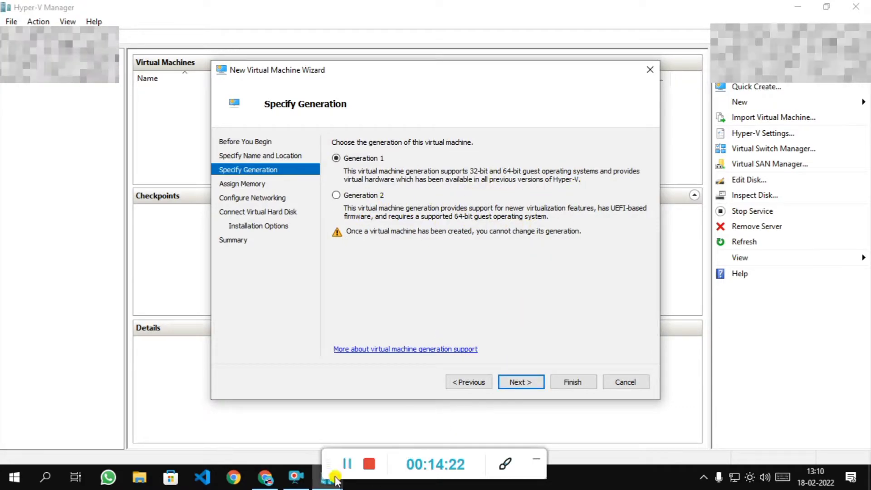
pyautogui.click(347, 461)
pyautogui.click(364, 159)
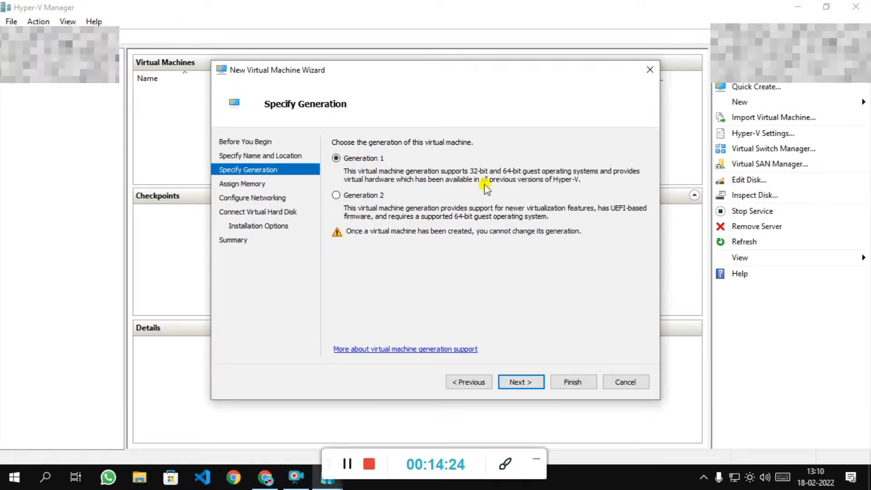
pyautogui.click(517, 382)
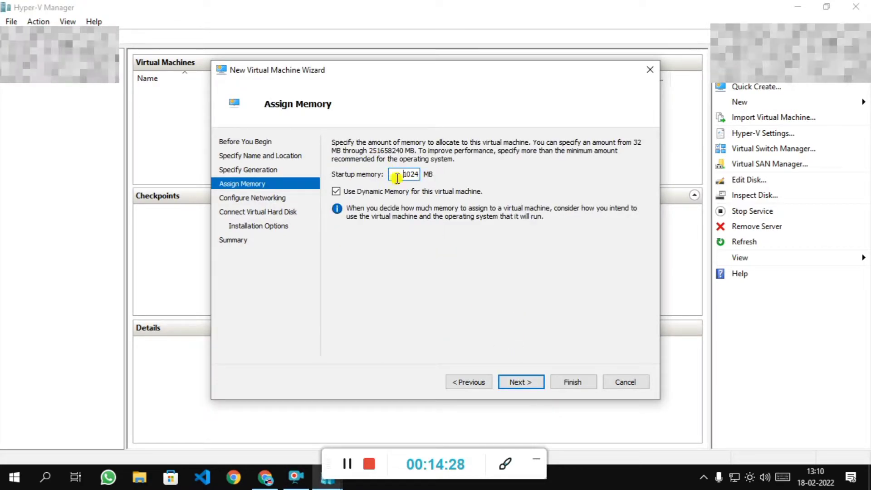
# Keep 1024 MB startup memory after checking Task Manager, and connect to the Default Switch.
pyautogui.rightClick(596, 487)
pyautogui.click(623, 426)
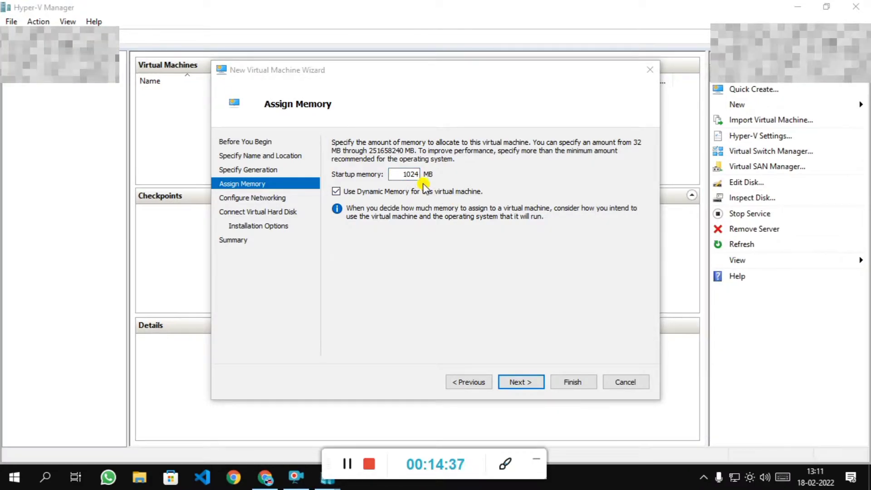
pyautogui.click(554, 176)
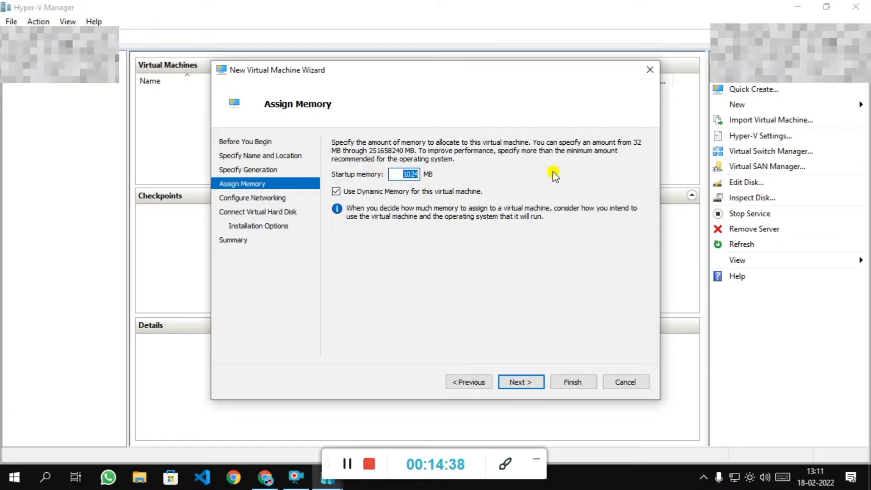
pyautogui.click(521, 382)
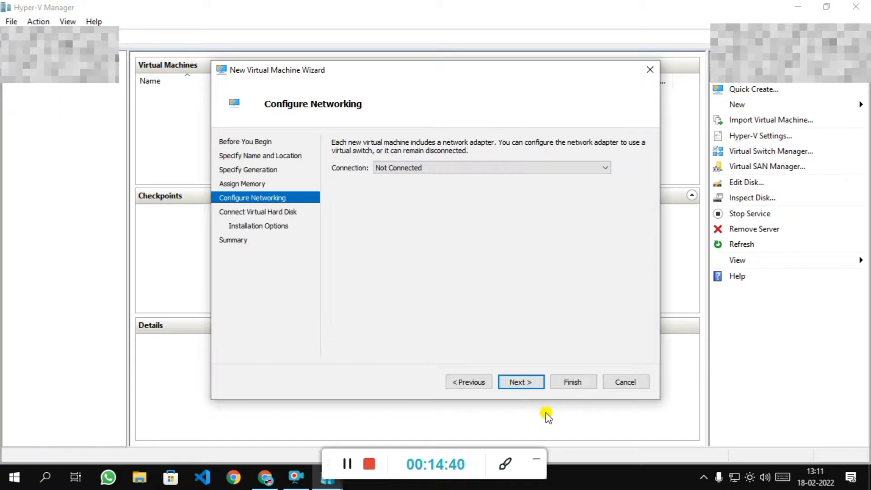
pyautogui.click(478, 170)
pyautogui.click(441, 187)
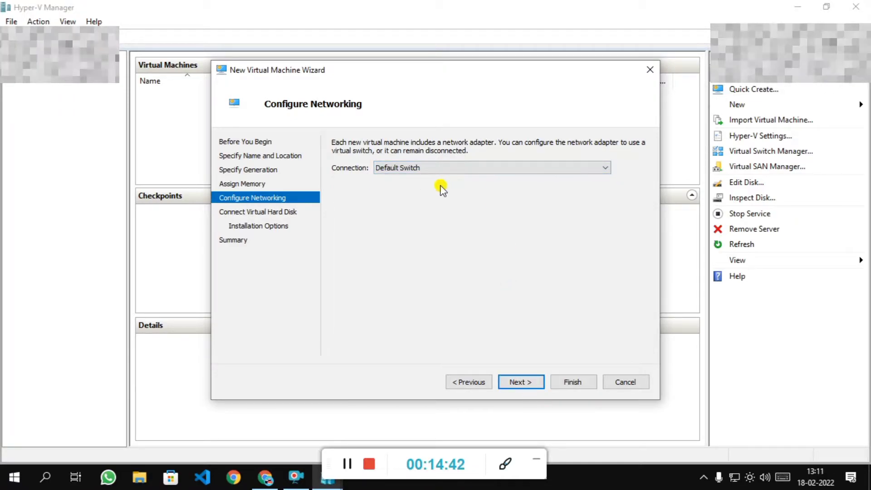
pyautogui.click(524, 382)
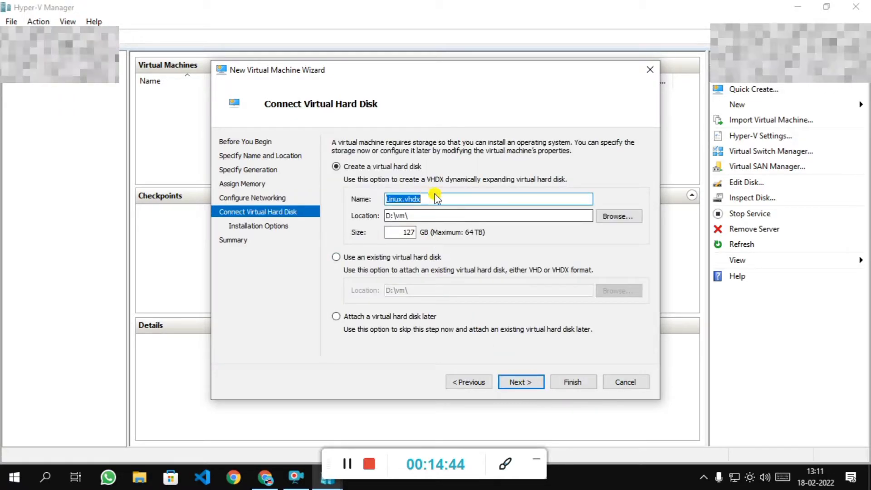
# Keep the Linux.vhdx disk in D:\vm and set its size to 30 GB.
pyautogui.click(441, 200)
pyautogui.click(446, 217)
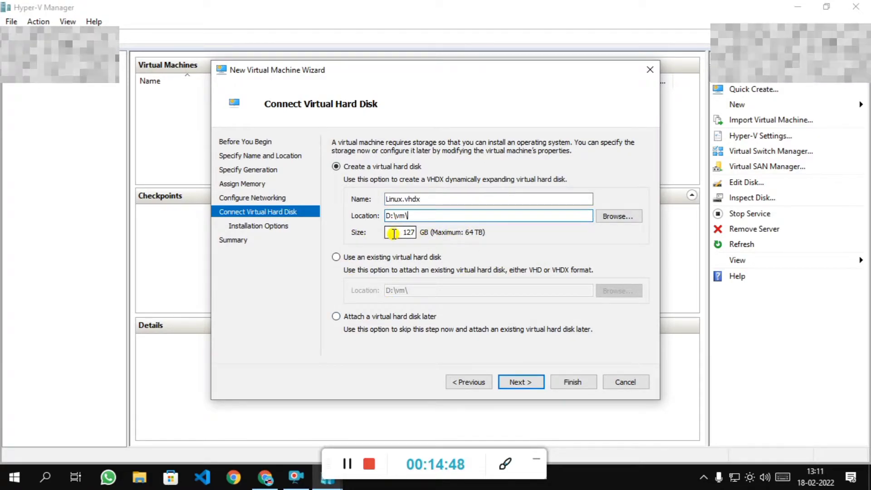
pyautogui.doubleClick(402, 233)
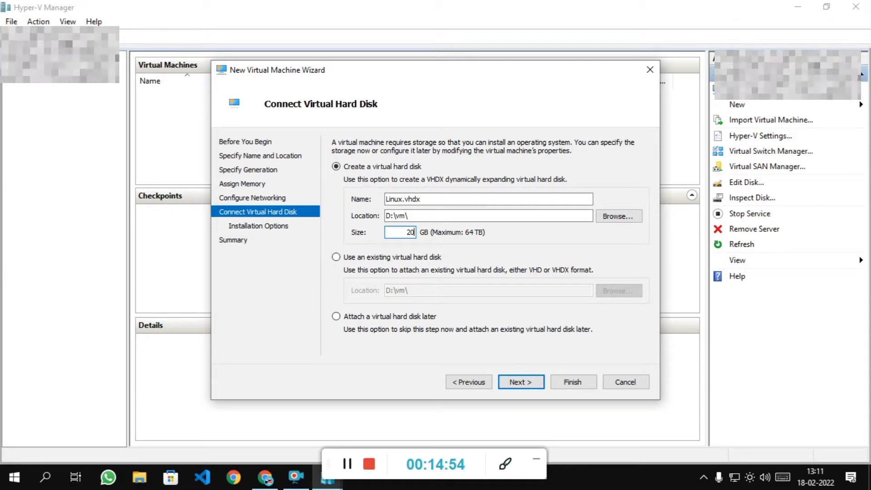
pyautogui.press('BackSpace')
pyautogui.press('BackSpace')
pyautogui.write('30')
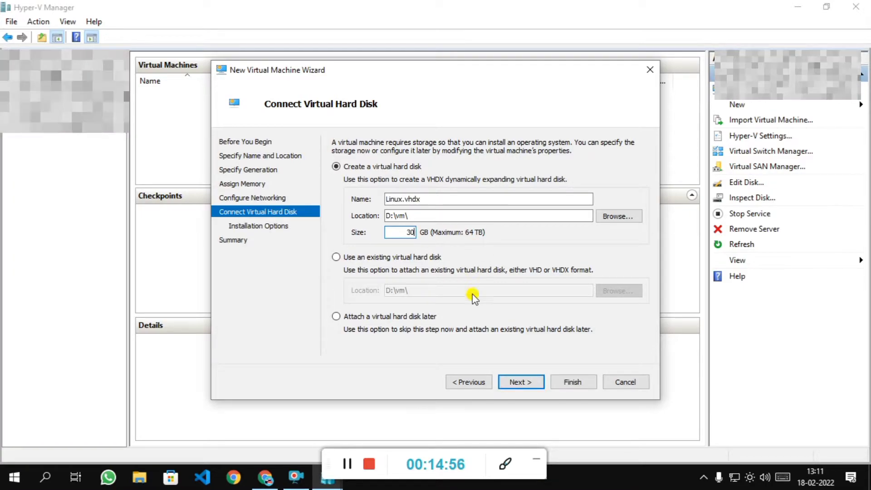
pyautogui.click(529, 384)
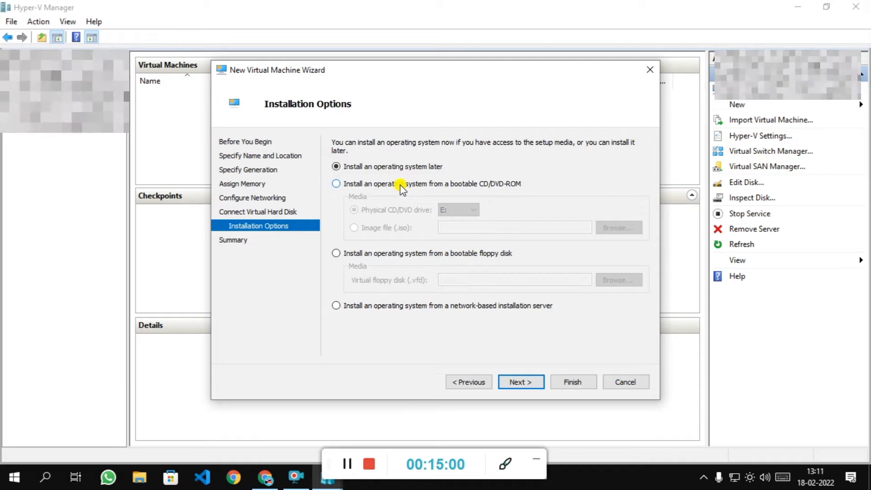
# Choose to install the operating system later and finish creating the Linux machine.
pyautogui.click(403, 189)
pyautogui.click(459, 210)
pyautogui.click(458, 221)
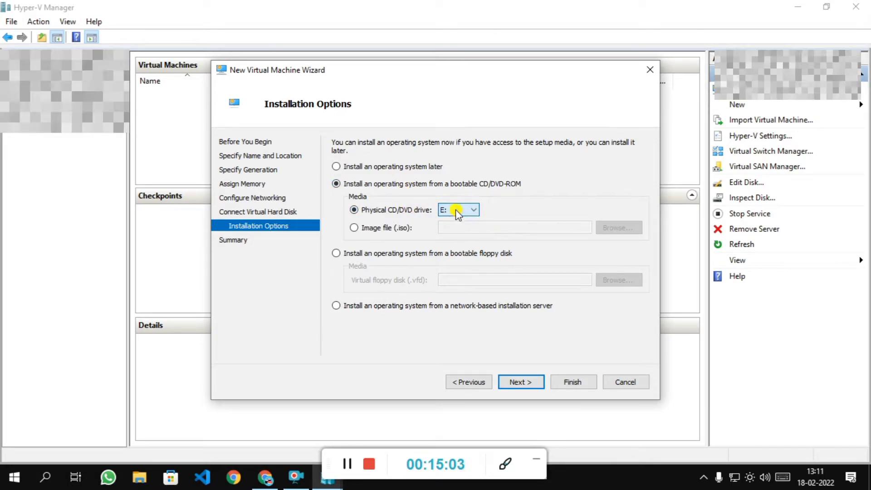
pyautogui.click(395, 168)
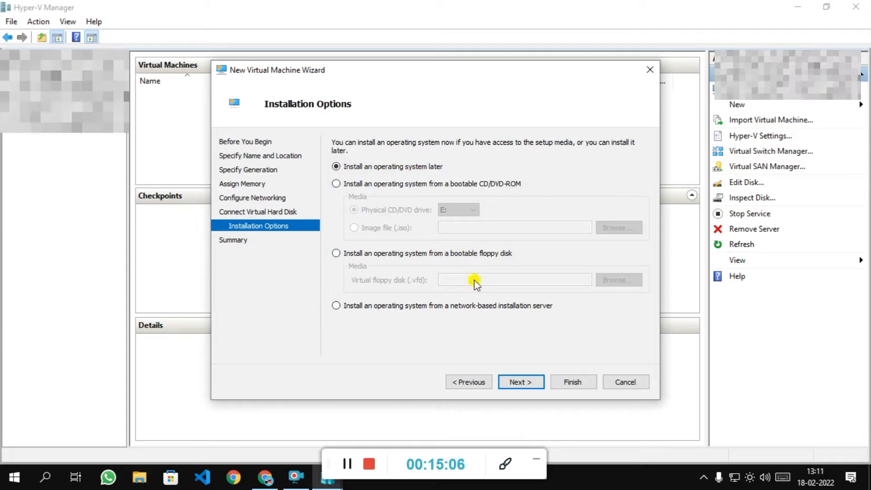
pyautogui.click(517, 386)
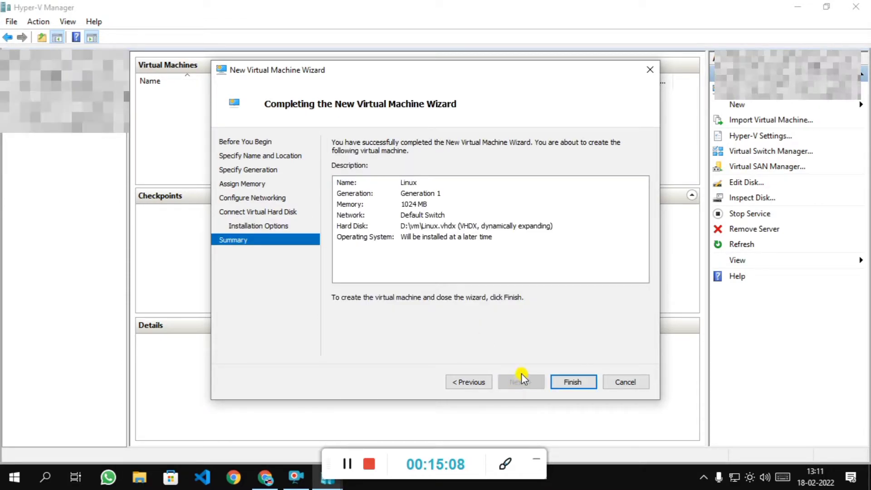
pyautogui.click(570, 380)
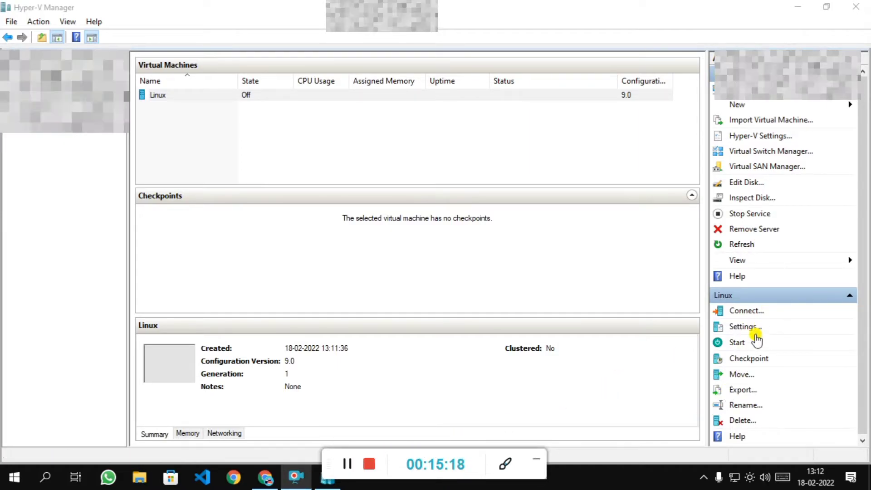
# Attach ubuntu-20.04.3-desktop-amd64.iso as the Linux VM's DVD drive image and save the settings.
pyautogui.click(755, 328)
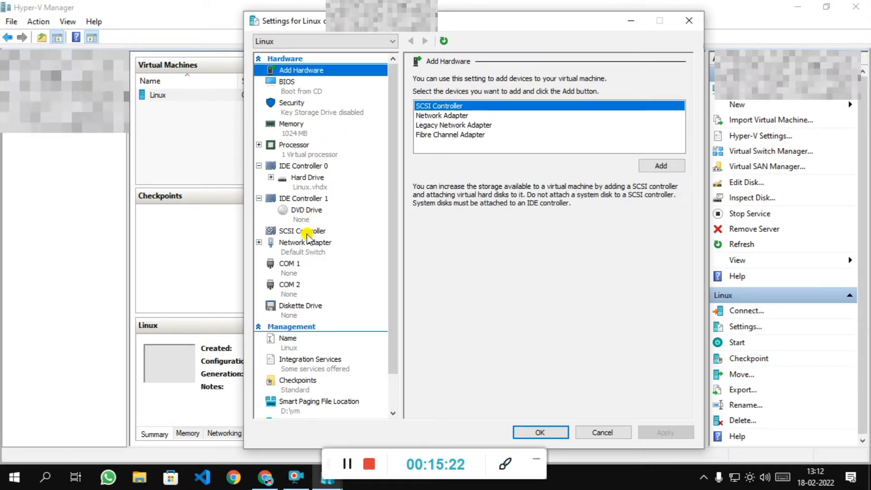
pyautogui.click(297, 215)
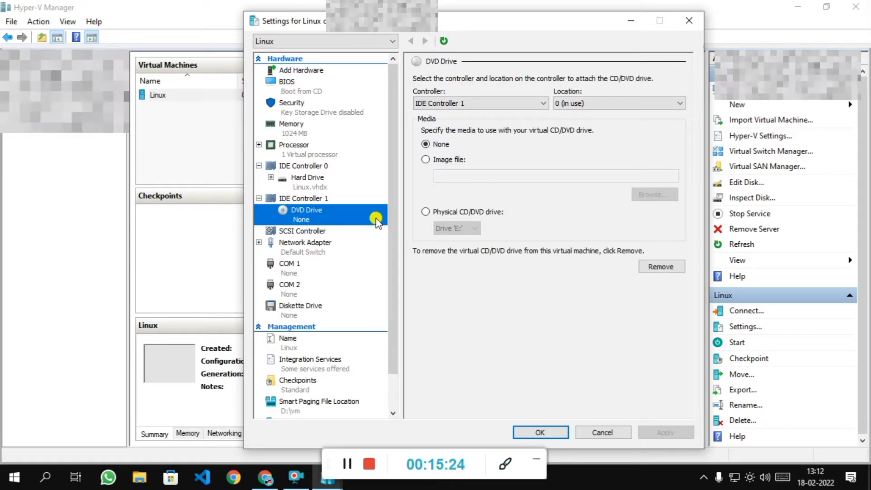
pyautogui.click(438, 161)
pyautogui.click(654, 194)
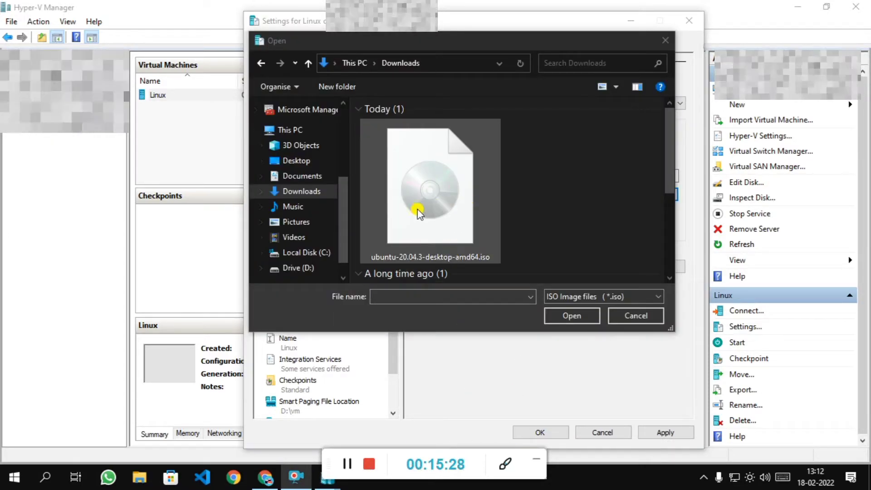
pyautogui.click(446, 217)
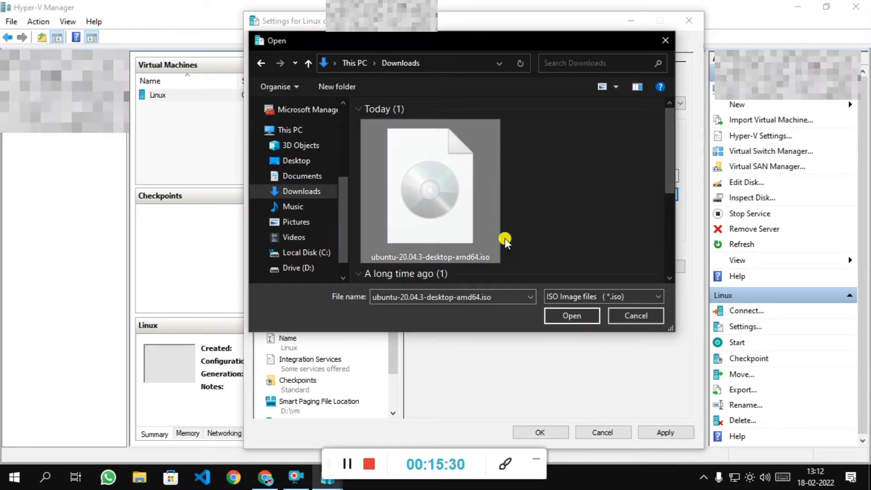
pyautogui.click(572, 316)
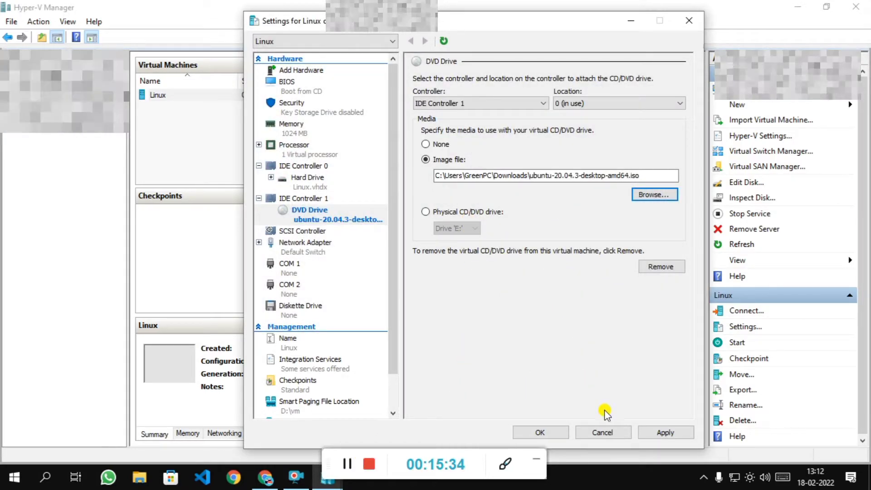
pyautogui.click(671, 432)
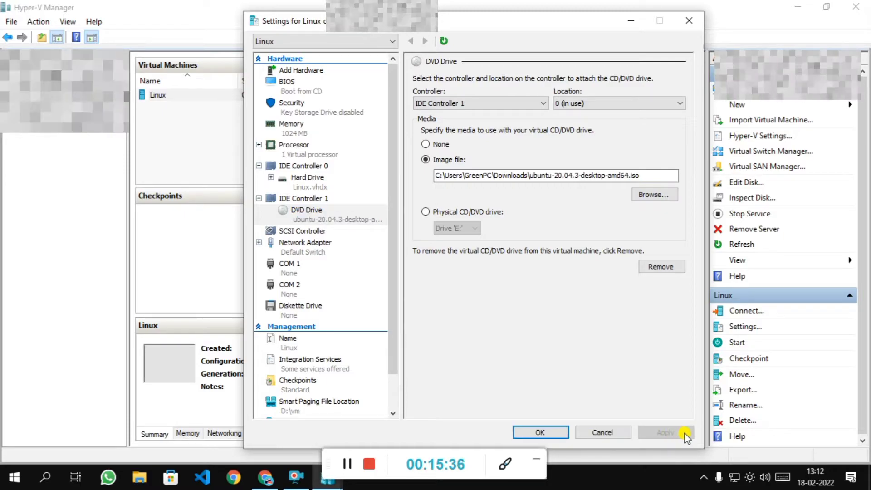
pyautogui.click(542, 433)
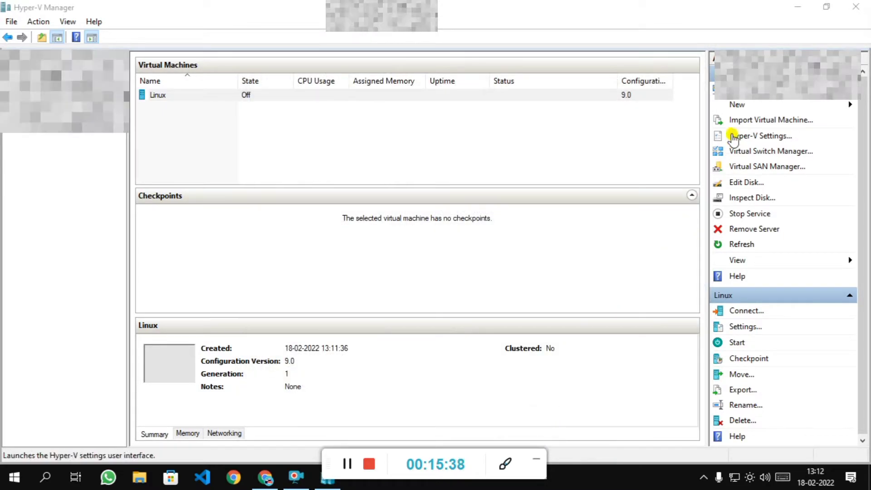
# Connect to the Linux VM, start it booting from the Ubuntu ISO, and go full screen.
pyautogui.click(748, 317)
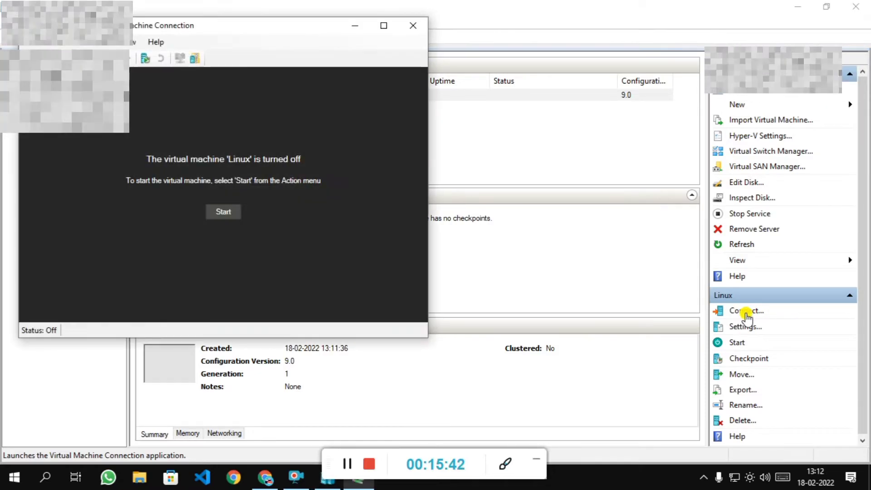
pyautogui.click(234, 214)
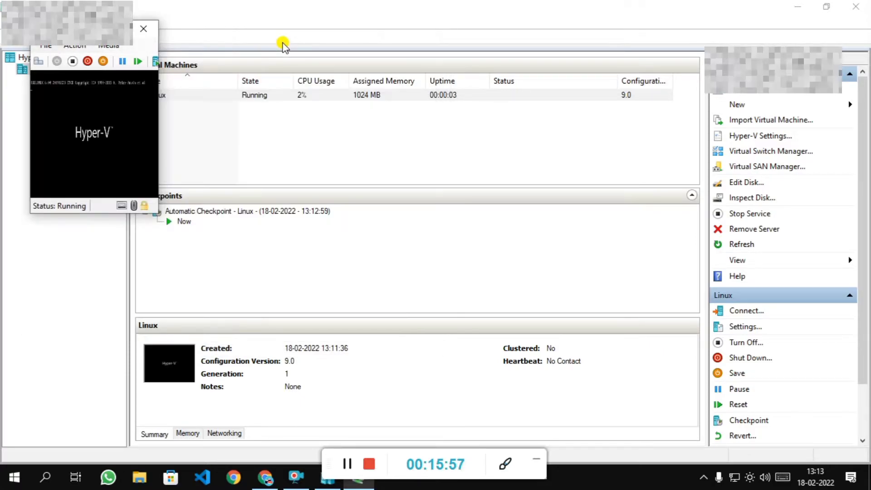
pyautogui.click(396, 28)
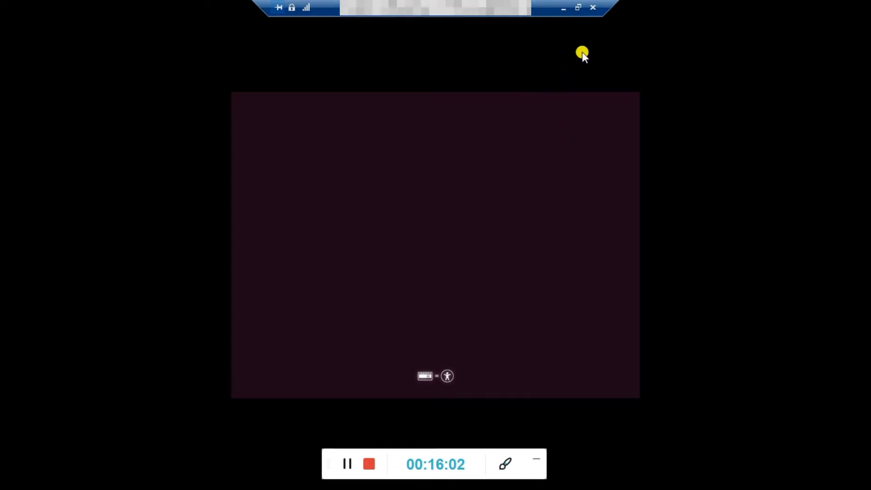
# Let the Linux VM boot from the Ubuntu ISO until the installer's Welcome page appears.
pyautogui.click(280, 15)
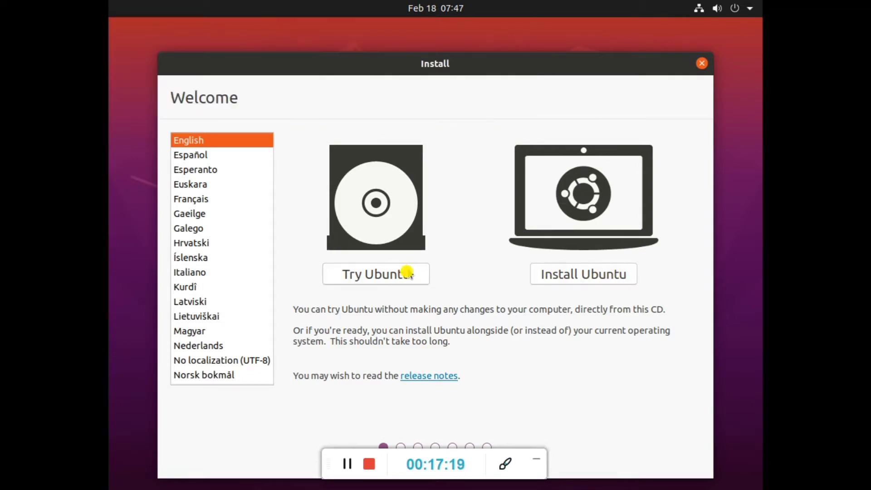
# Choose Install Ubuntu and set the keyboard layout to Indian, English (India, with rupee).
pyautogui.click(583, 278)
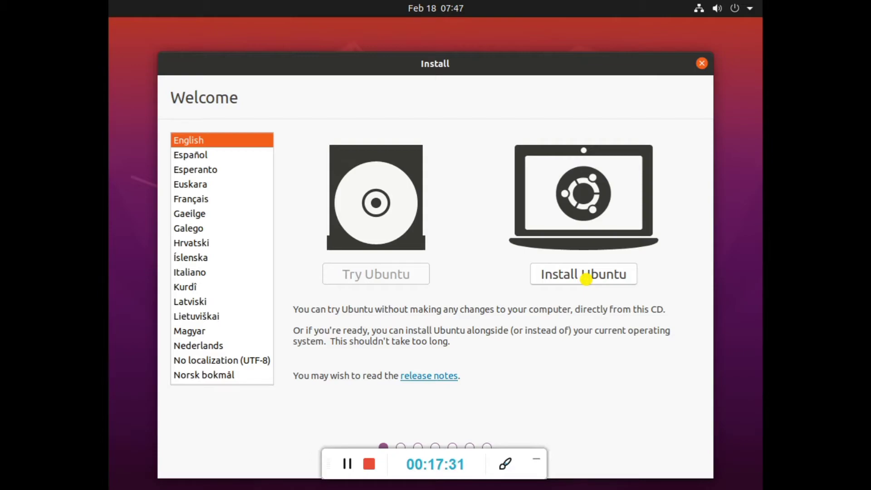
pyautogui.click(585, 280)
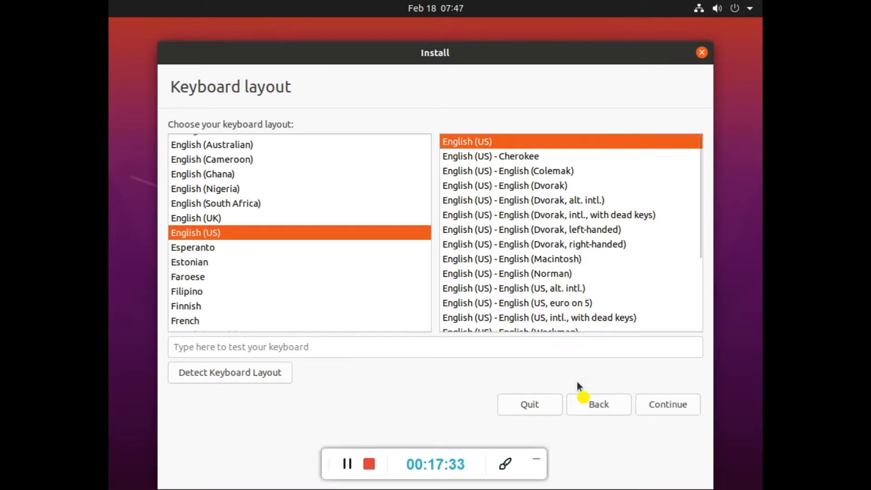
pyautogui.scroll(-1, 334, 262)
pyautogui.scroll(7, 334, 262)
pyautogui.scroll(-8, 333, 264)
pyautogui.scroll(-6, 333, 263)
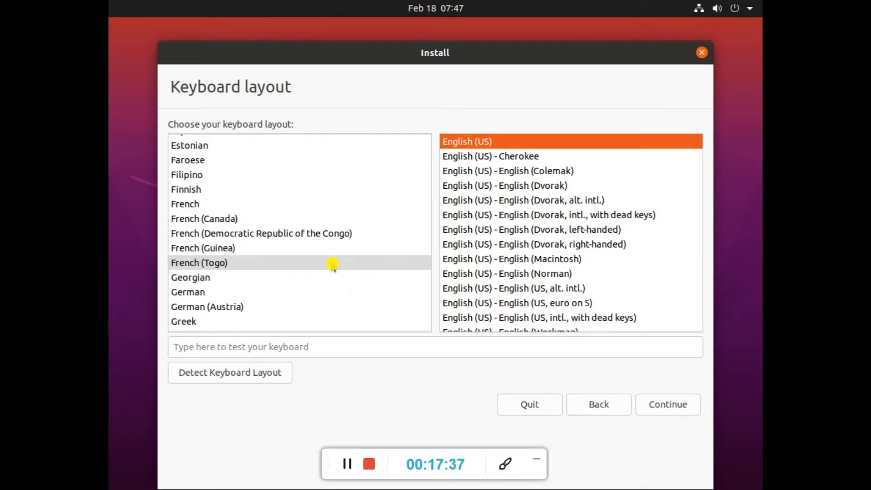
pyautogui.click(308, 269)
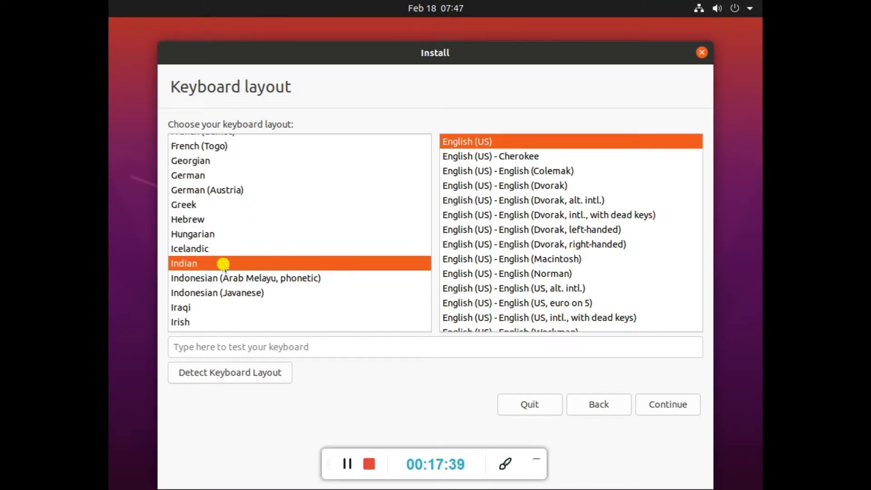
pyautogui.scroll(-1, 461, 259)
pyautogui.scroll(1, 462, 261)
pyautogui.scroll(-3, 462, 263)
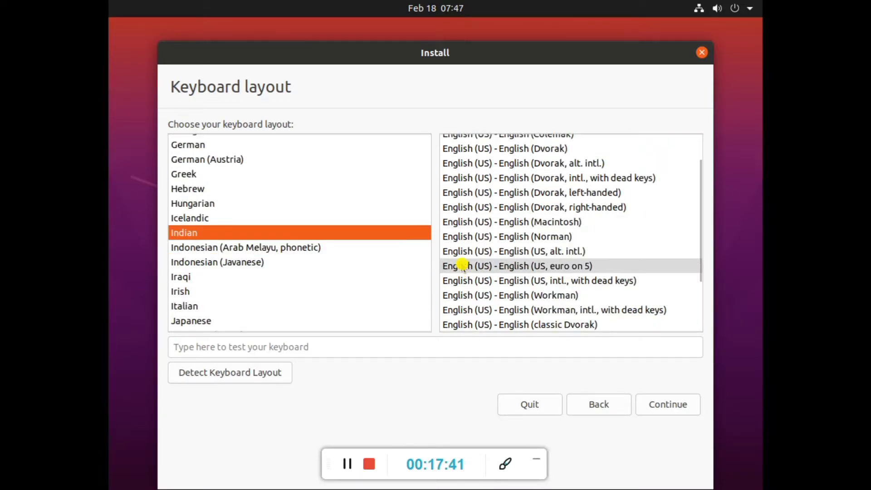
pyautogui.scroll(2, 462, 263)
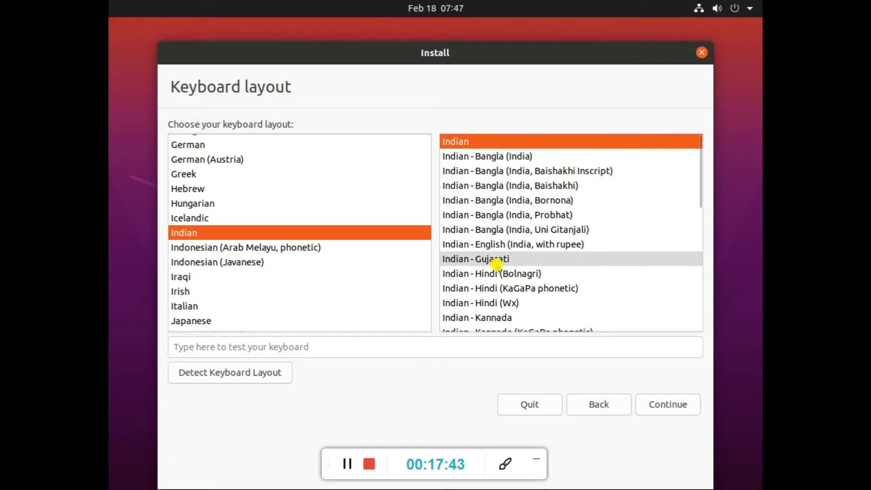
pyautogui.click(542, 245)
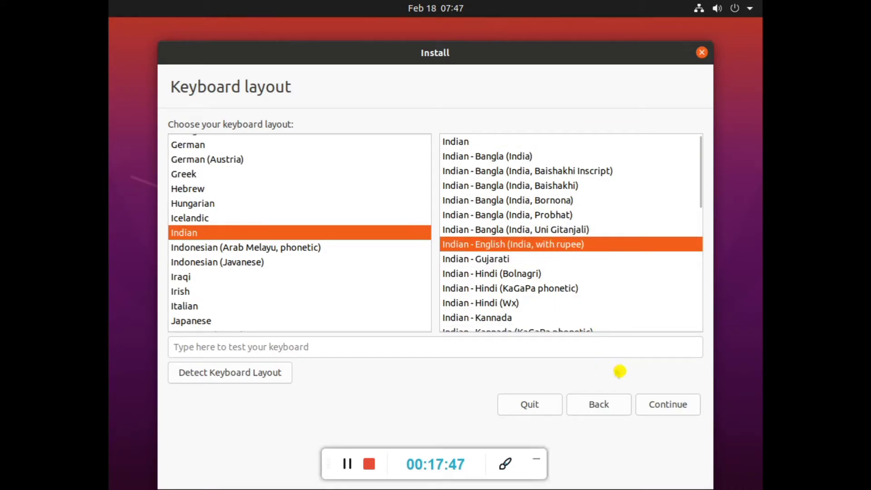
# Skip downloading updates during installation, then install with Erase disk and install Ubuntu.
pyautogui.click(668, 405)
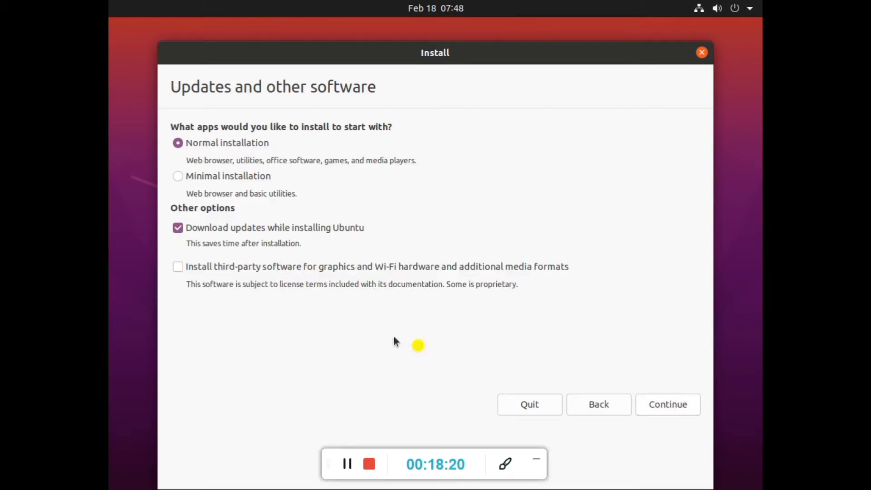
pyautogui.click(211, 229)
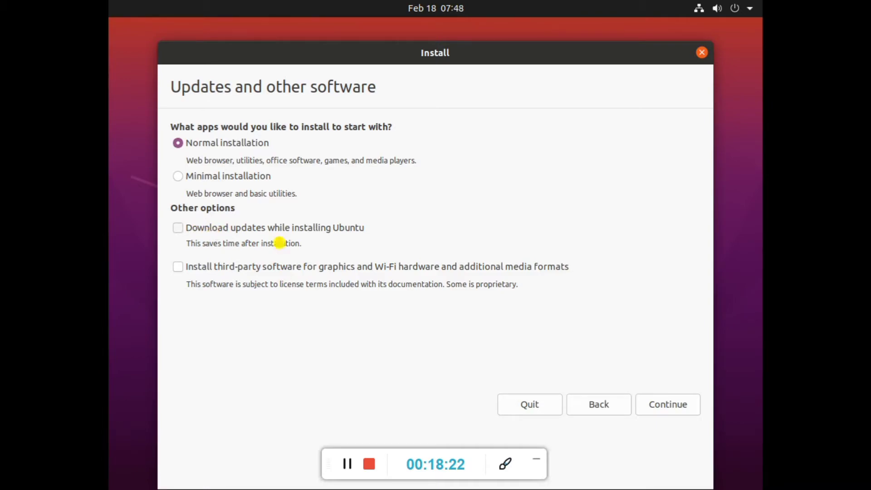
pyautogui.click(659, 404)
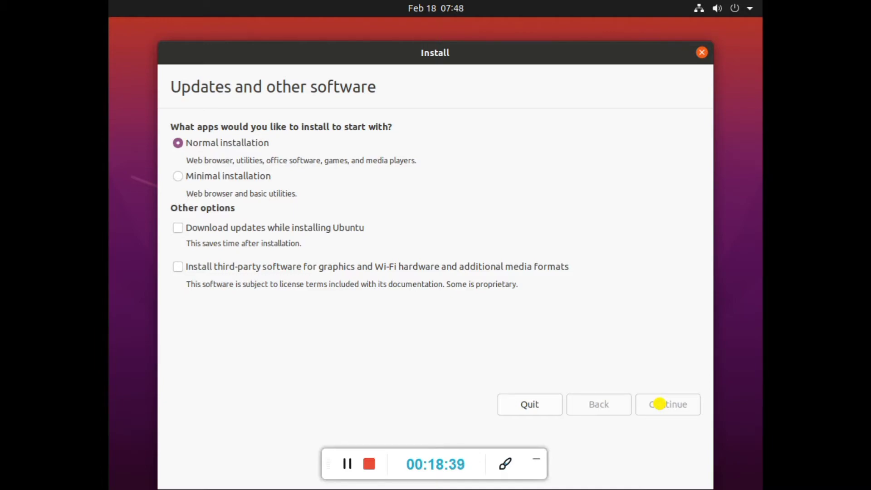
pyautogui.click(660, 405)
pyautogui.click(633, 403)
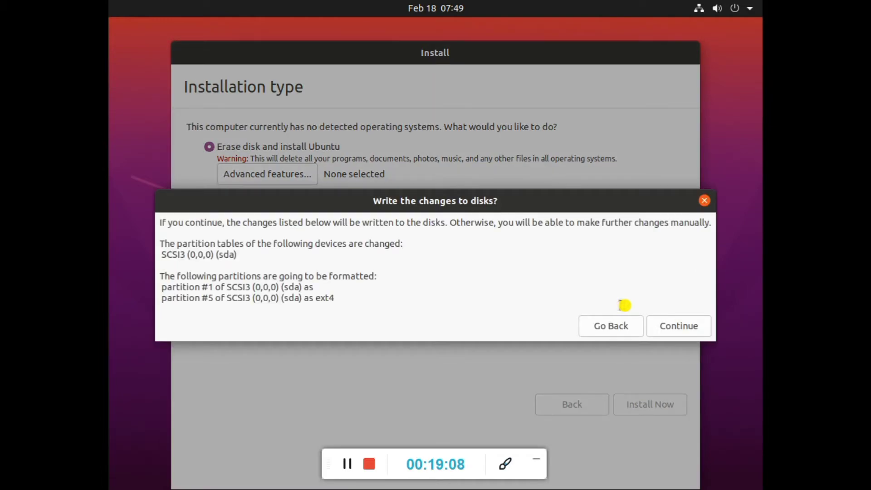
# Confirm writing the partition changes to disk and set the time zone to India Time.
pyautogui.click(681, 327)
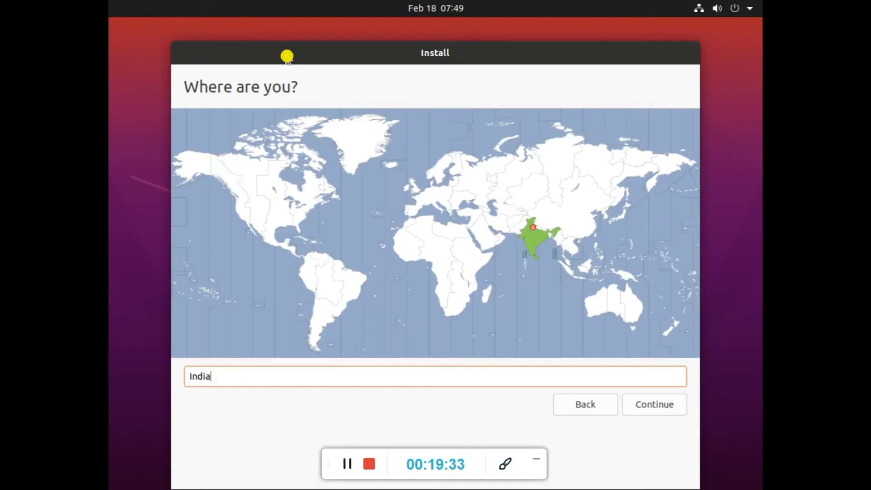
pyautogui.write('Time')
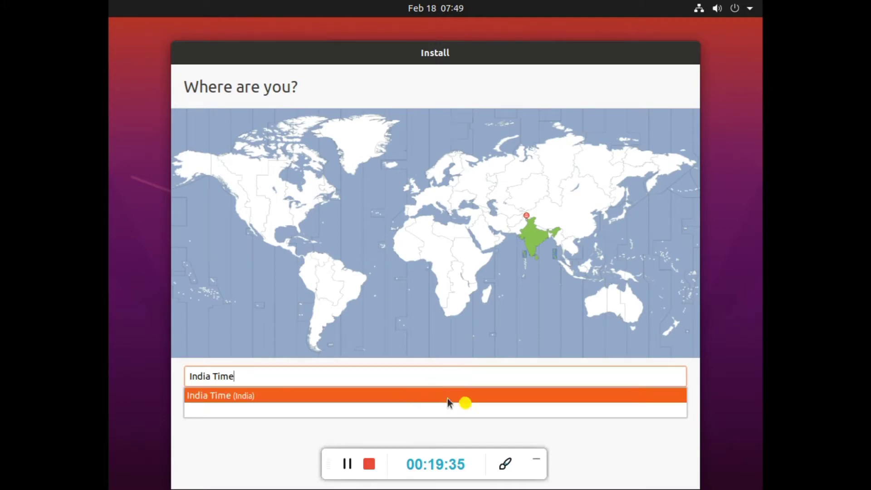
pyautogui.click(589, 444)
pyautogui.click(648, 409)
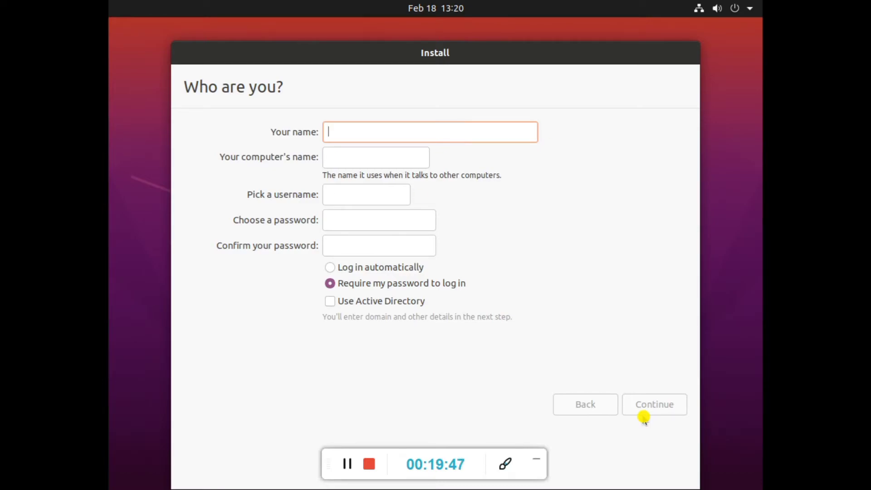
# Enter User as the account name, replacing the prefilled name.
pyautogui.write('CodingHelper')
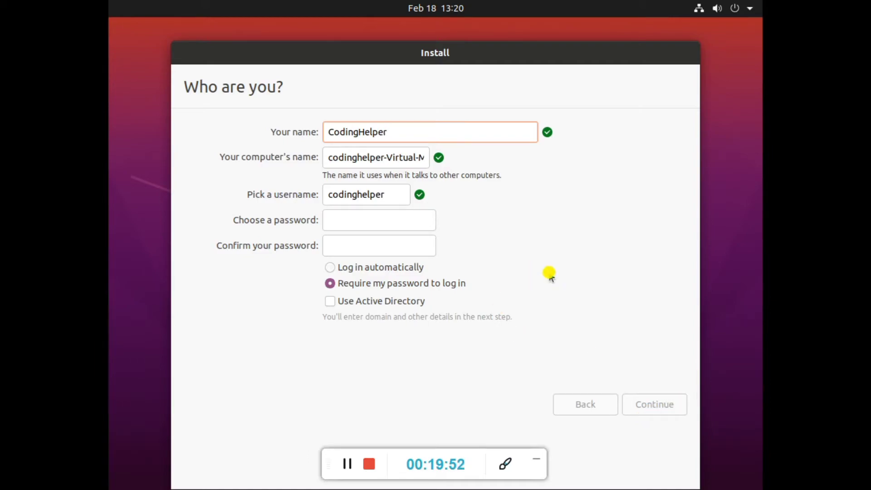
pyautogui.hotkey('ctrl', 'a')
pyautogui.write('User')
# Enter and confirm the account password, then let the installation run to completion.
pyautogui.click(415, 212)
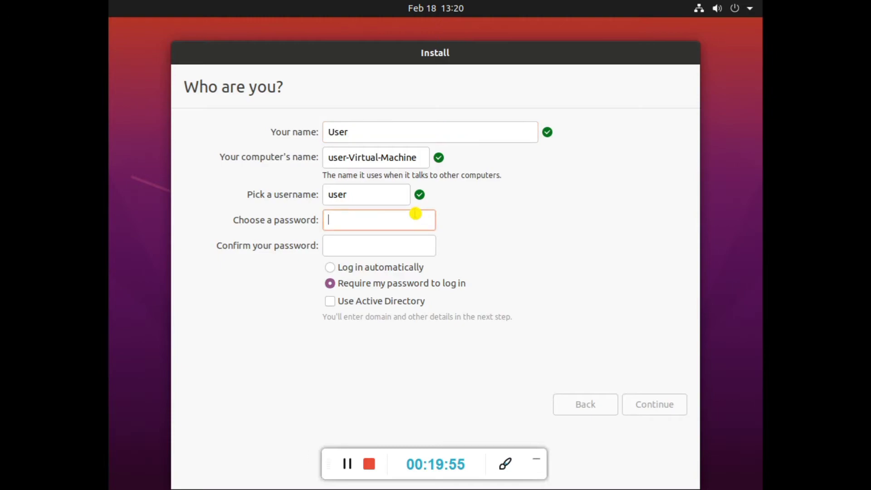
pyautogui.write('password123')
pyautogui.click(417, 237)
pyautogui.write('password123')
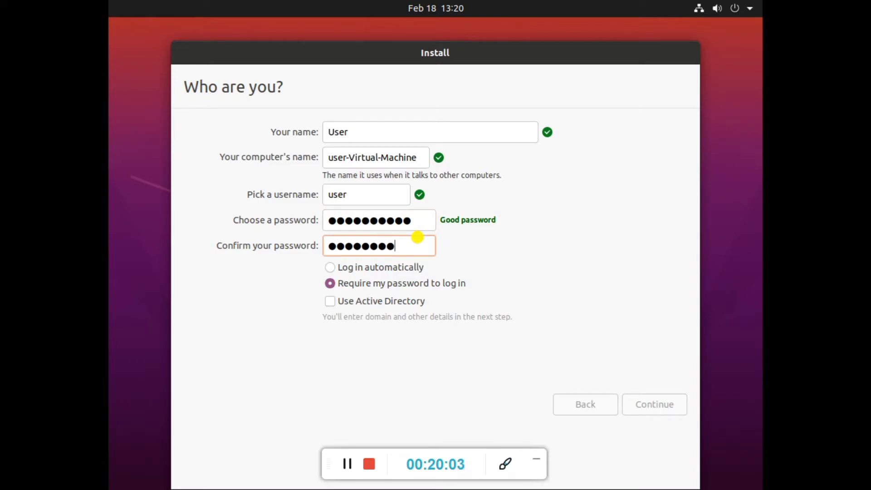
pyautogui.click(640, 401)
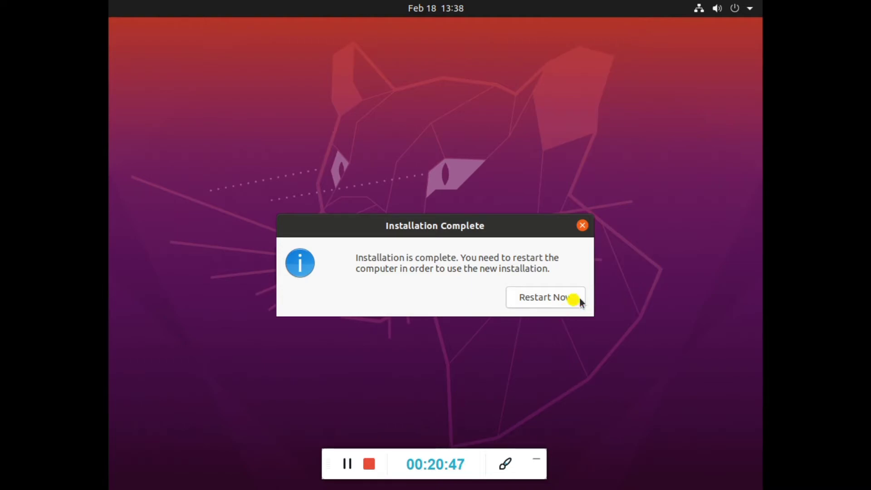
# Restart into the new Ubuntu, then return to Hyper-V Manager at the remove-medium prompt.
pyautogui.click(527, 291)
pyautogui.click(348, 462)
pyautogui.click(348, 463)
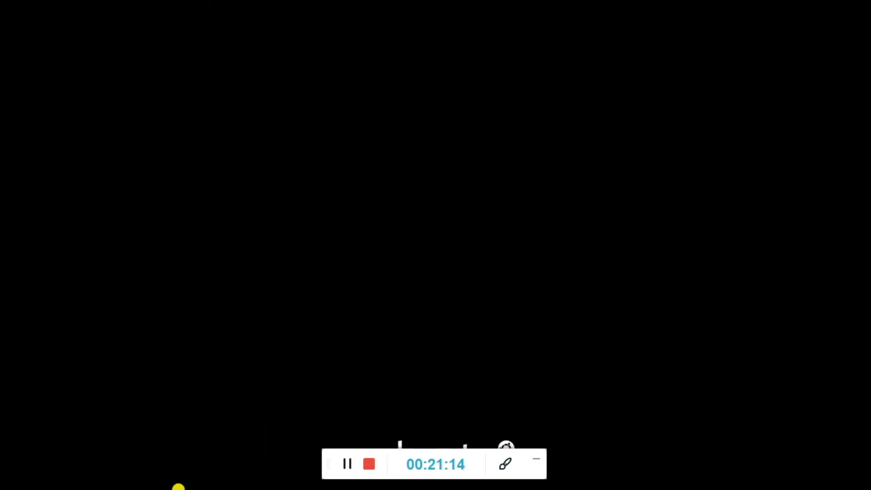
pyautogui.click(348, 463)
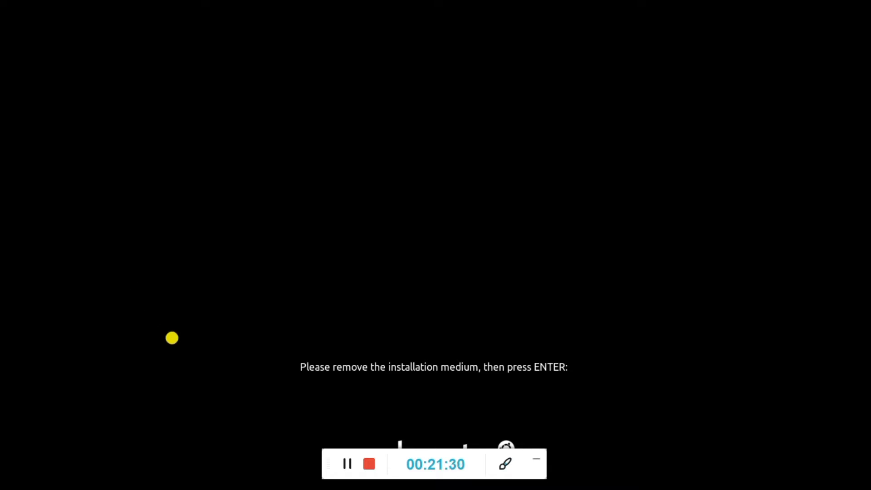
pyautogui.press('super')
pyautogui.click(329, 478)
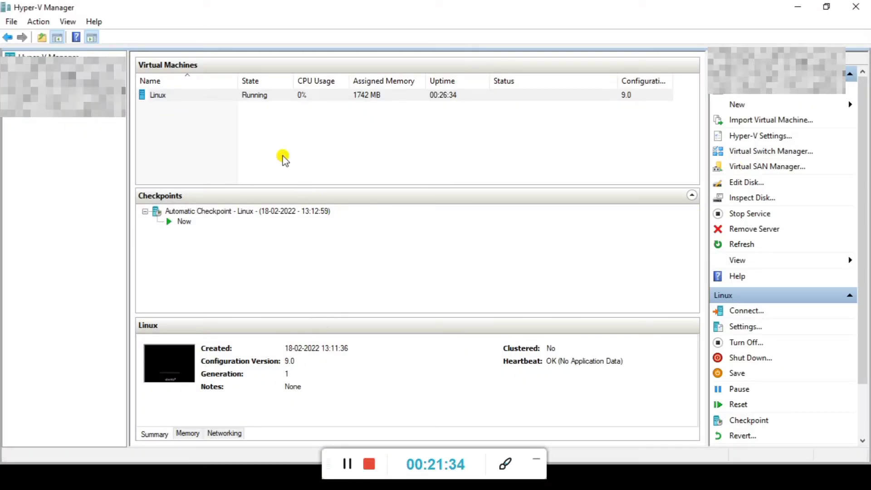
# Turn off the running Linux virtual machine.
pyautogui.click(249, 93)
pyautogui.rightClick(252, 92)
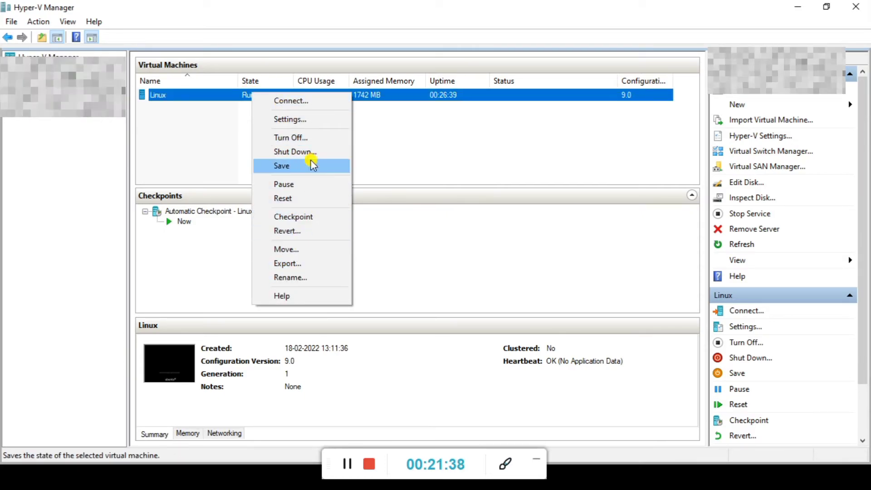
pyautogui.click(314, 136)
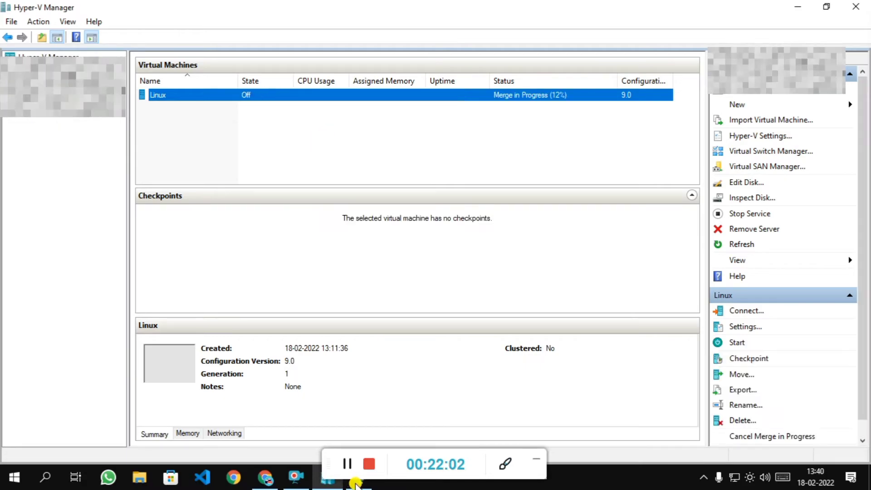
# Reconnect to the Linux VM, start it, and maximize the console window.
pyautogui.click(359, 480)
pyautogui.click(236, 214)
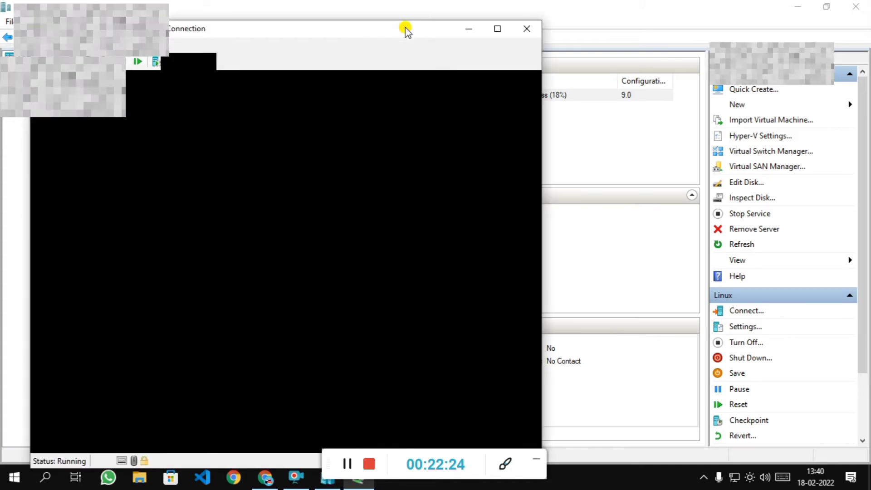
pyautogui.click(497, 29)
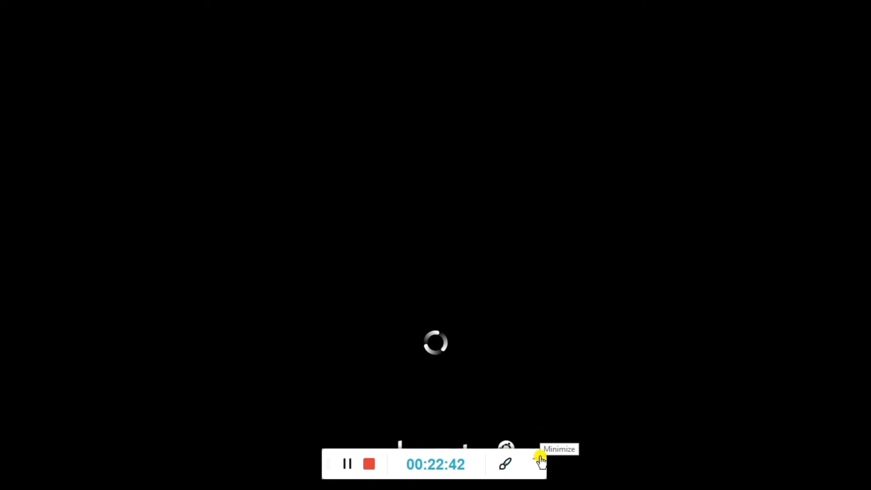
# Log in to the new Ubuntu desktop as User with the account password.
pyautogui.click(537, 459)
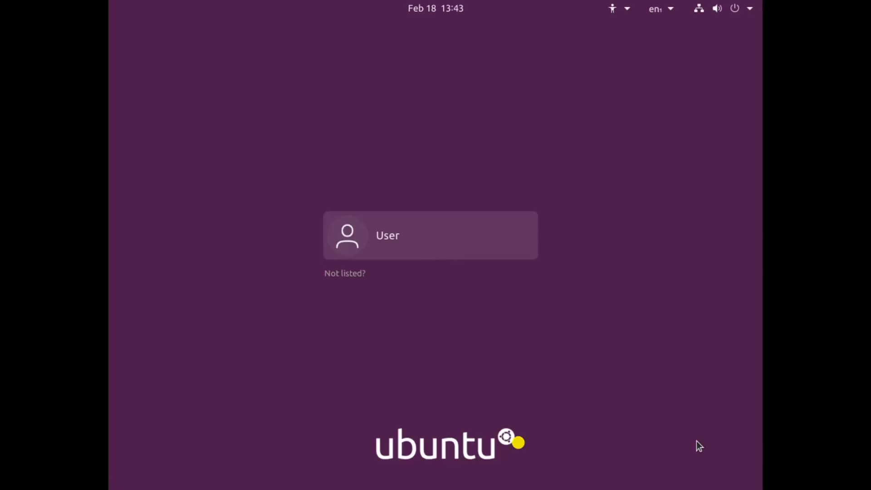
pyautogui.click(486, 258)
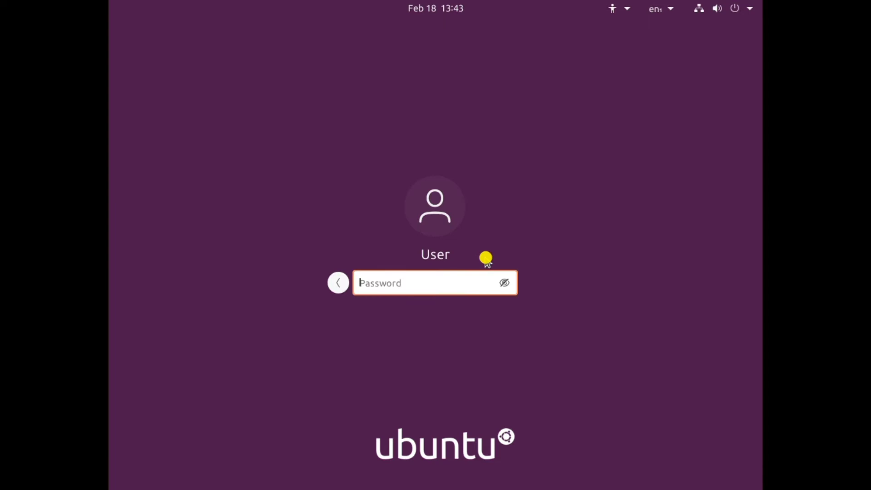
pyautogui.write('p')
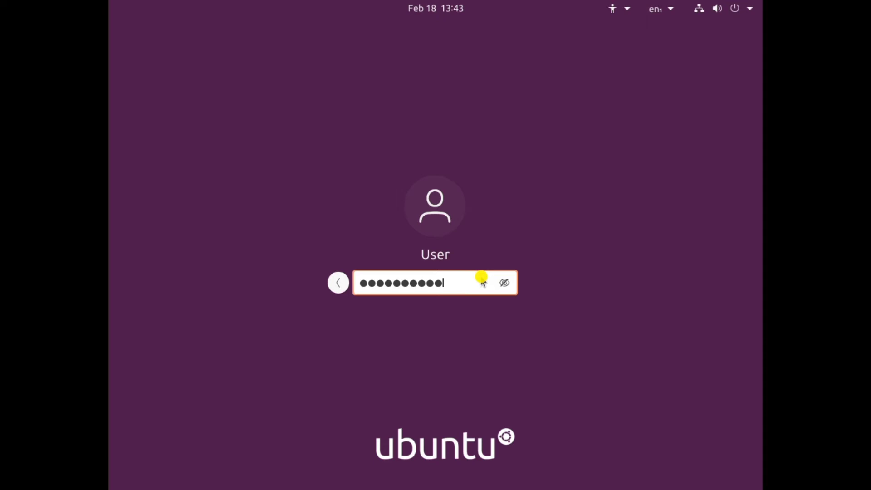
pyautogui.press('Return')
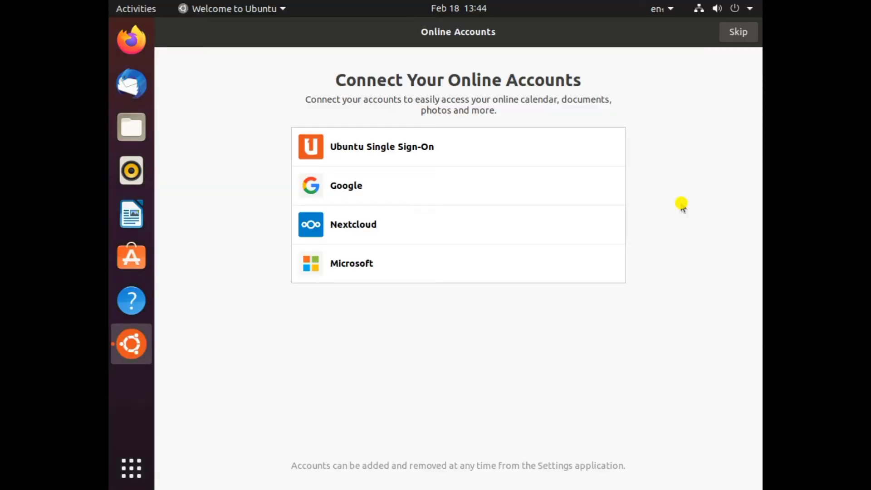
# Skip online accounts and Livepatch, decline sending system info, and close the welcome setup.
pyautogui.click(736, 33)
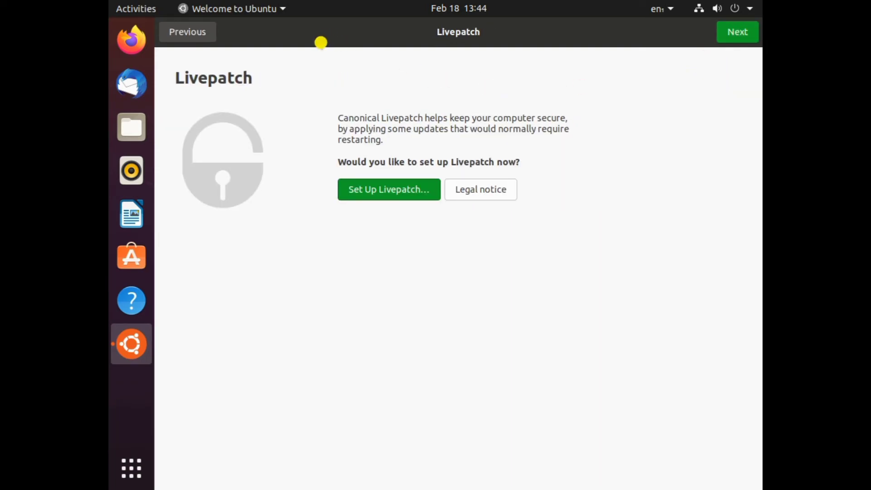
pyautogui.click(723, 33)
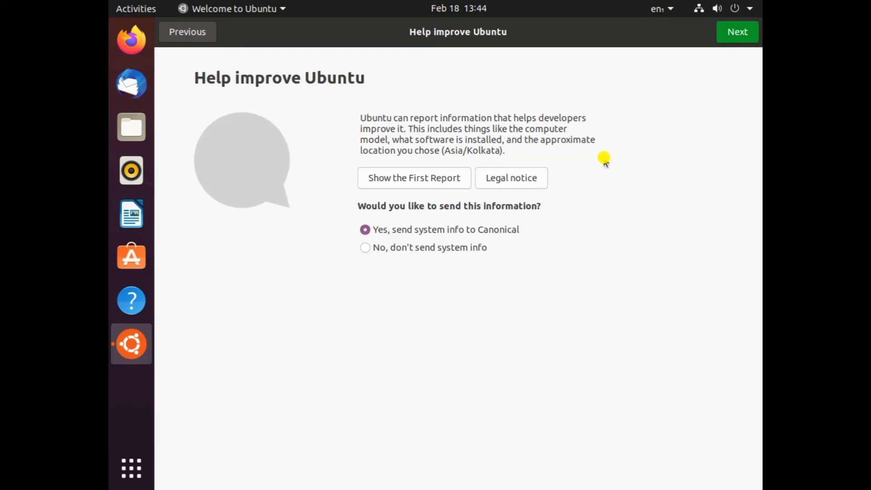
pyautogui.click(428, 247)
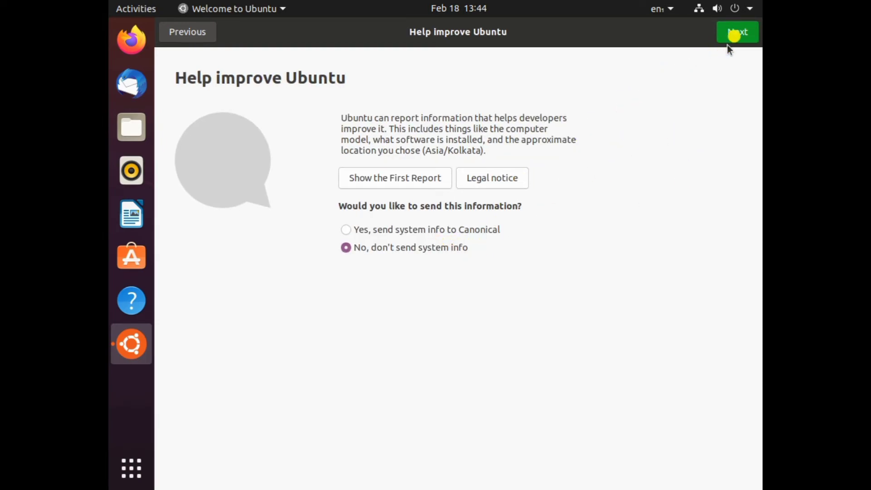
pyautogui.click(736, 31)
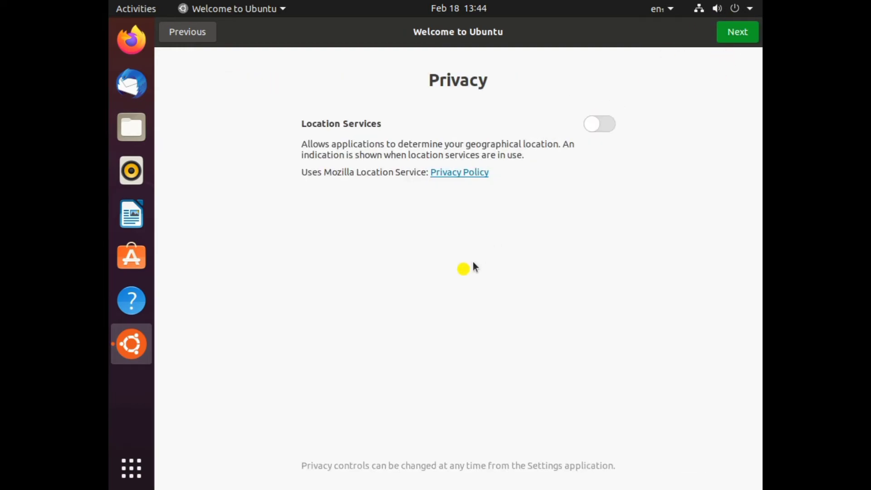
pyautogui.click(738, 32)
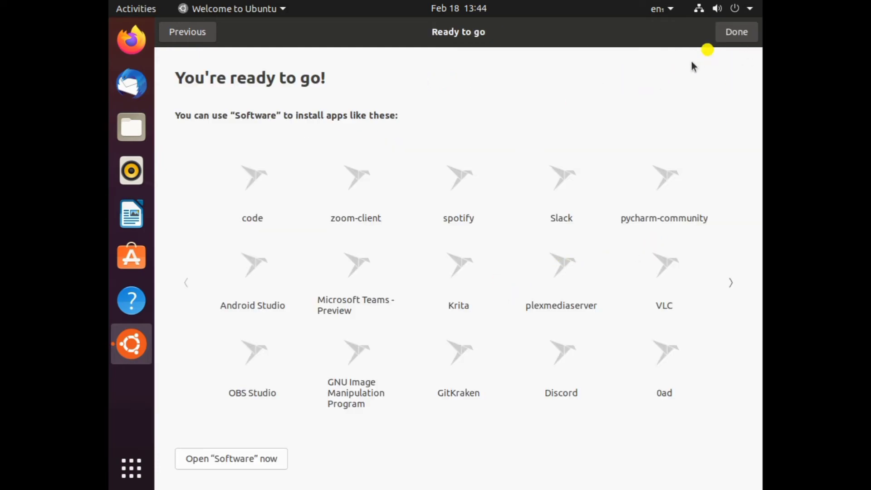
pyautogui.click(743, 37)
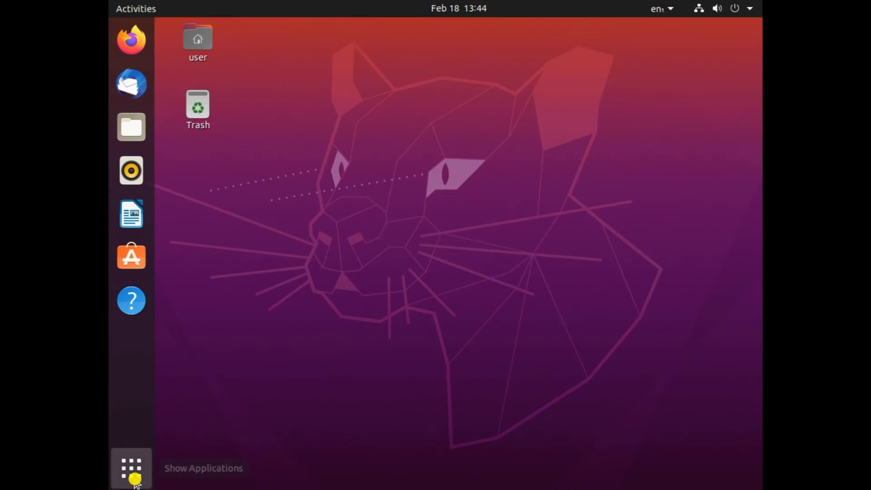
# Search 'settings' in Activities and launch Settings, which opens on its Network page.
pyautogui.click(132, 465)
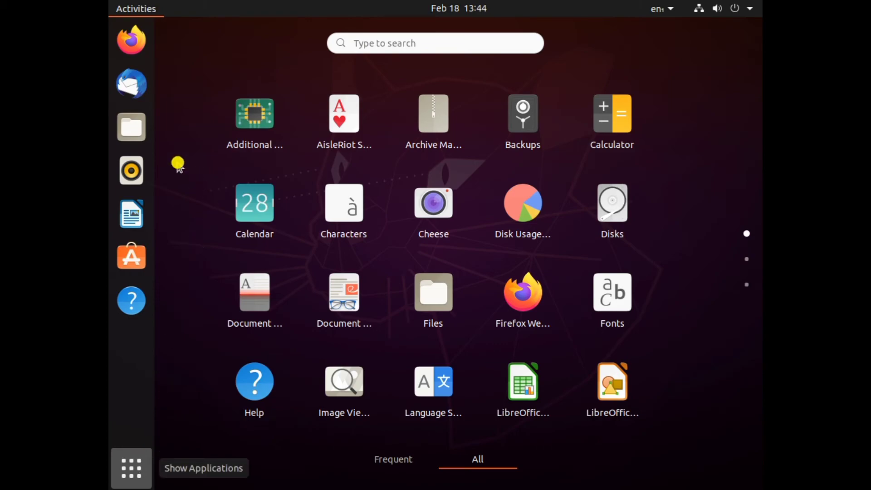
pyautogui.click(186, 62)
pyautogui.click(186, 59)
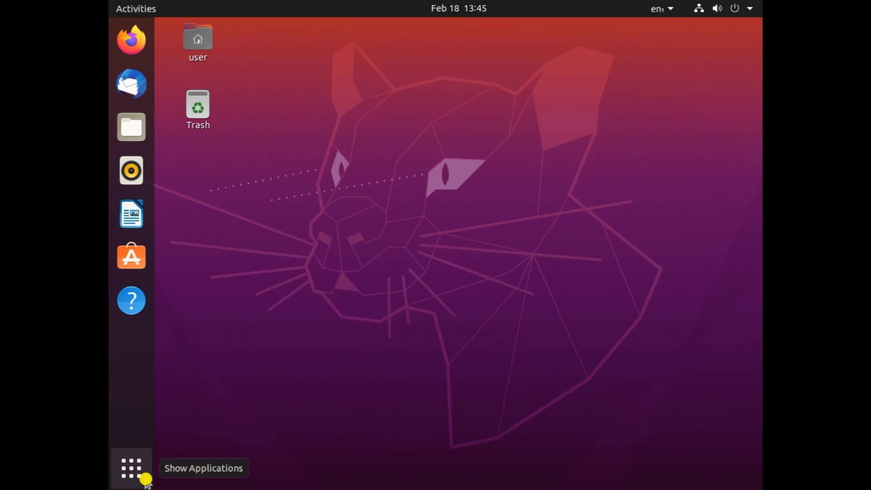
pyautogui.press('super')
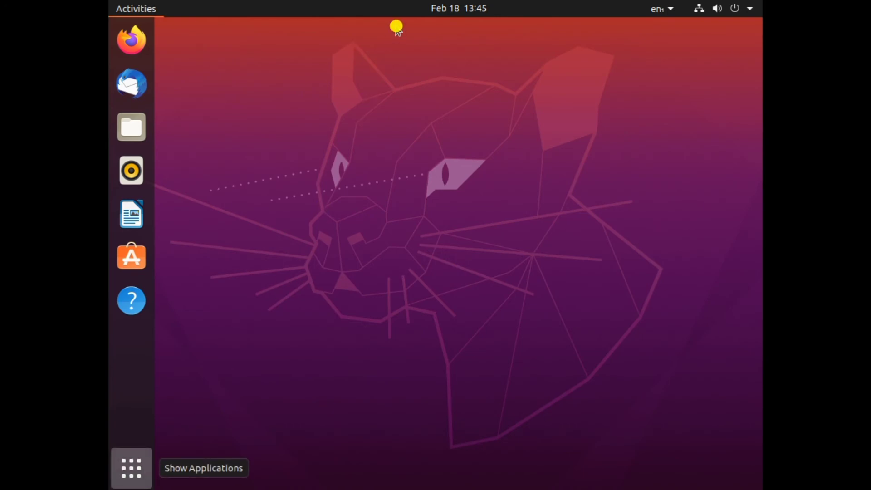
pyautogui.write('s')
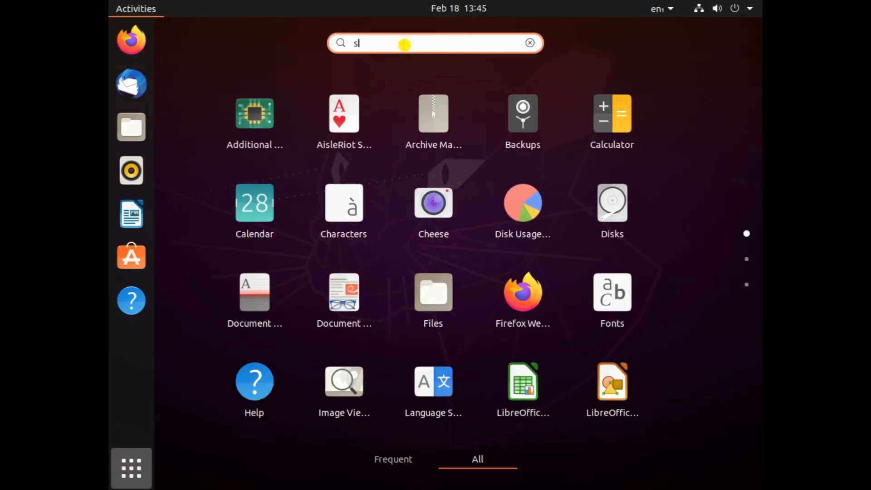
pyautogui.write('elttin')
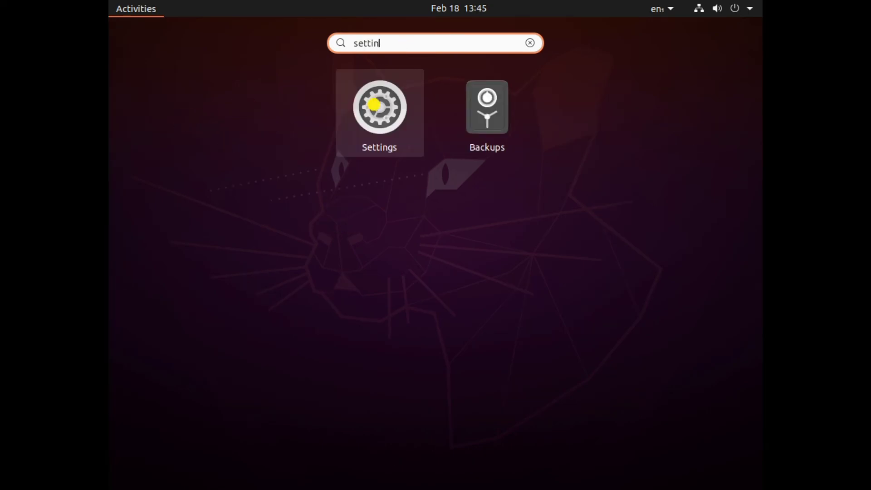
pyautogui.click(375, 104)
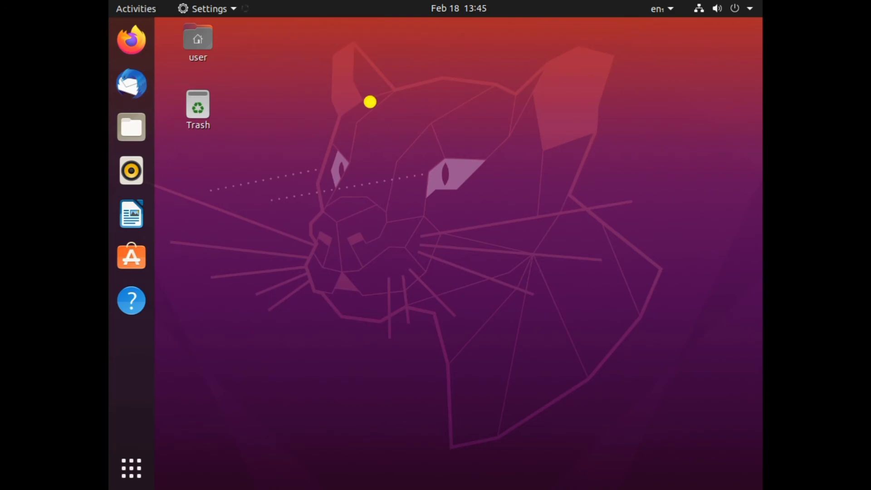
pyautogui.rightClick(337, 136)
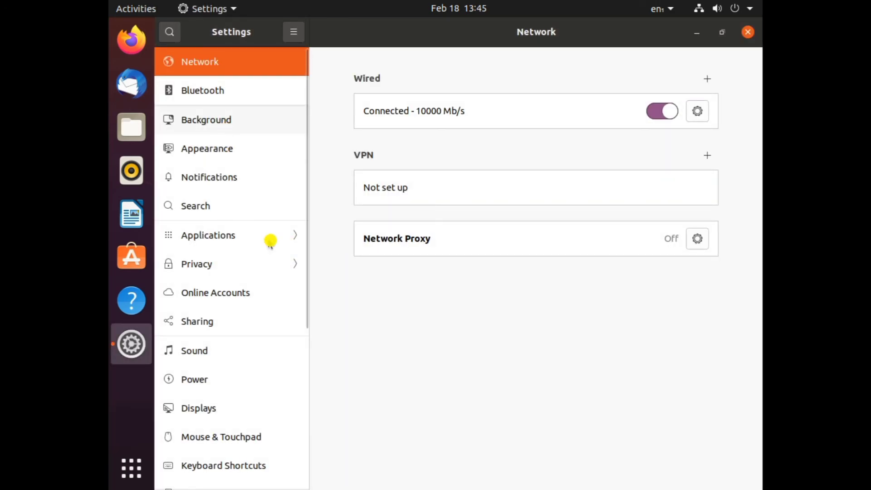
# Confirm Ubuntu 20.04.3 LTS 64-bit on the Settings About page, then bring up the system menu.
pyautogui.click(198, 408)
pyautogui.scroll(-5, 216, 400)
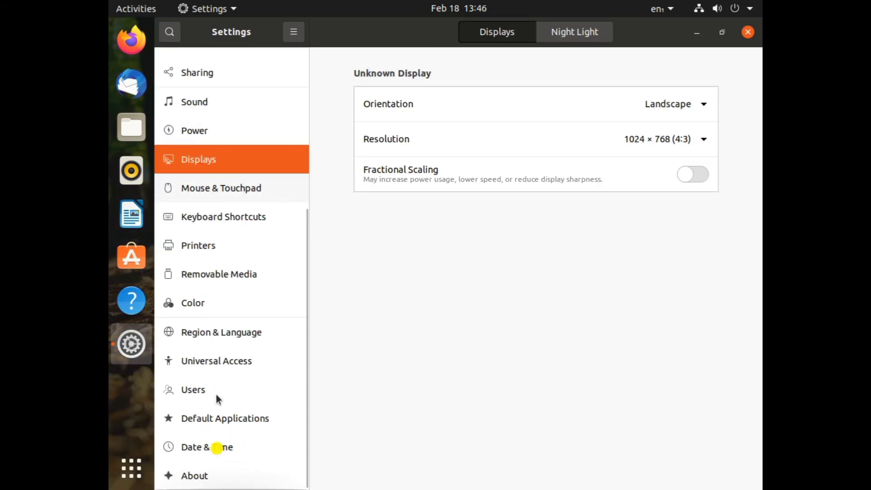
pyautogui.click(207, 478)
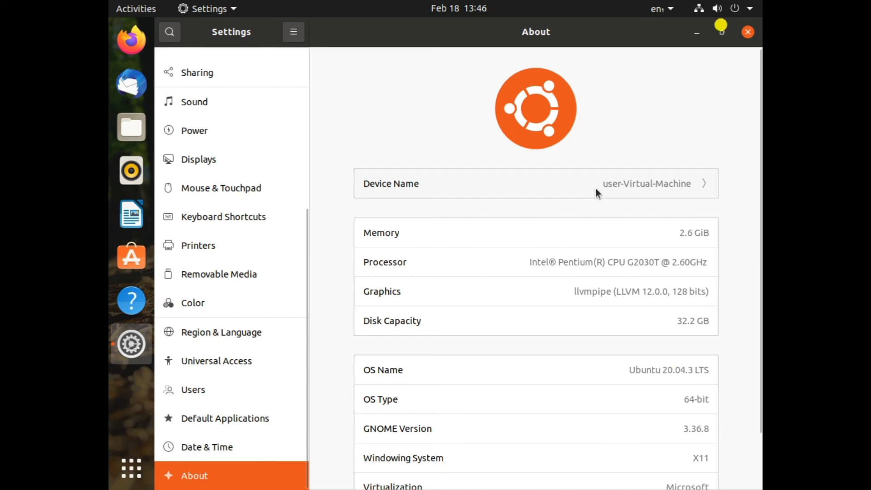
pyautogui.scroll(-2, 674, 439)
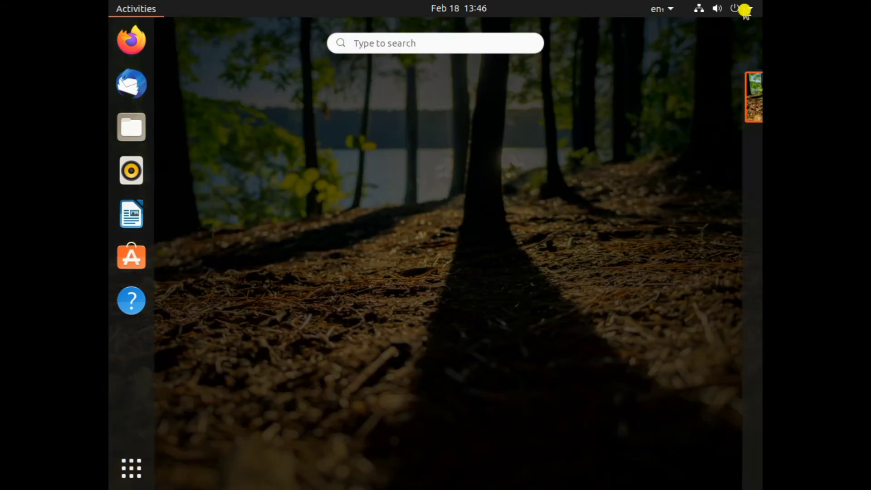
pyautogui.click(745, 11)
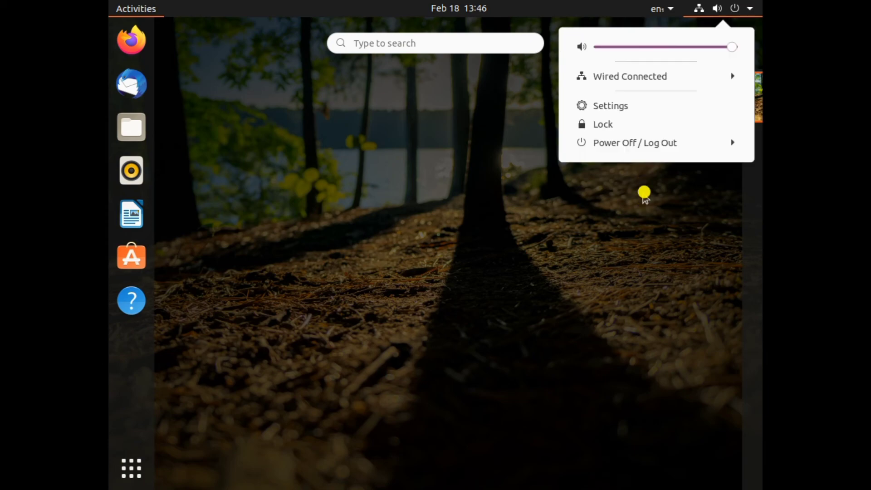
# Power off the Ubuntu virtual machine through Power Off / Log Out > Power Off and confirm.
pyautogui.click(659, 143)
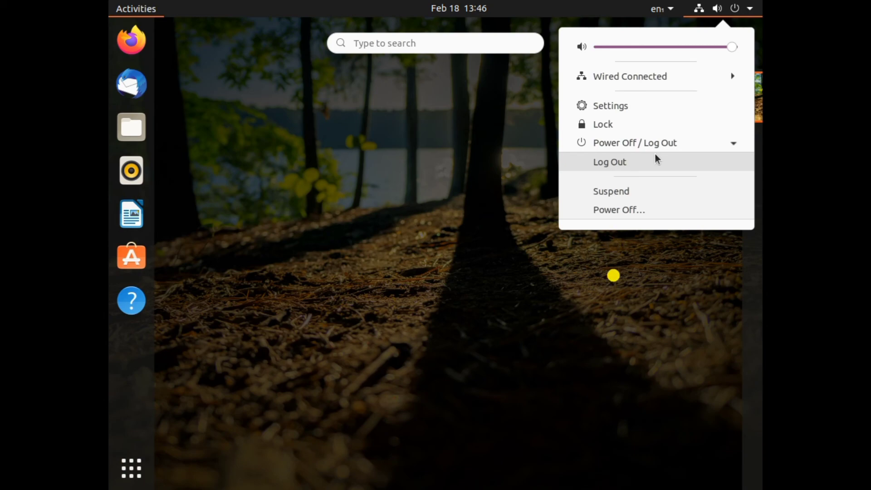
pyautogui.click(647, 216)
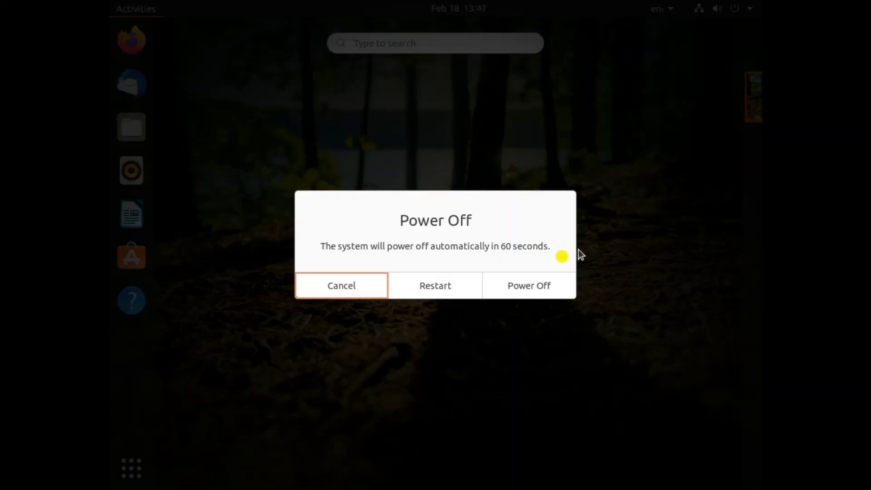
pyautogui.click(543, 291)
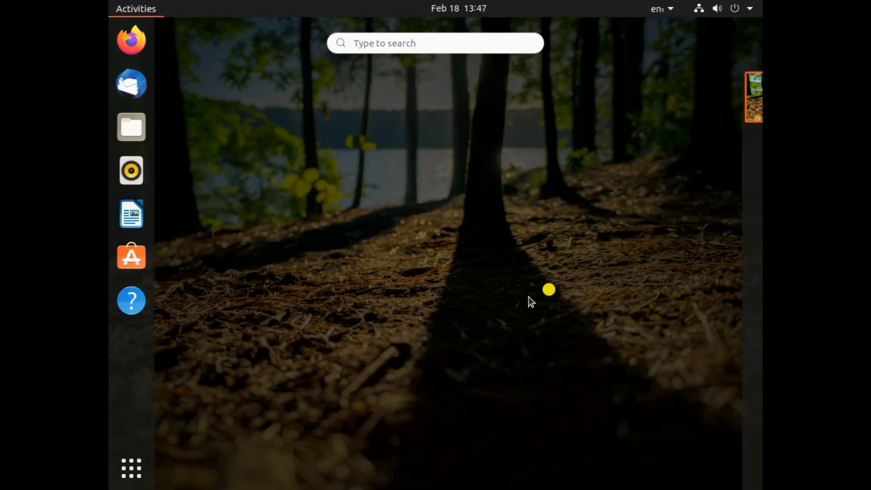